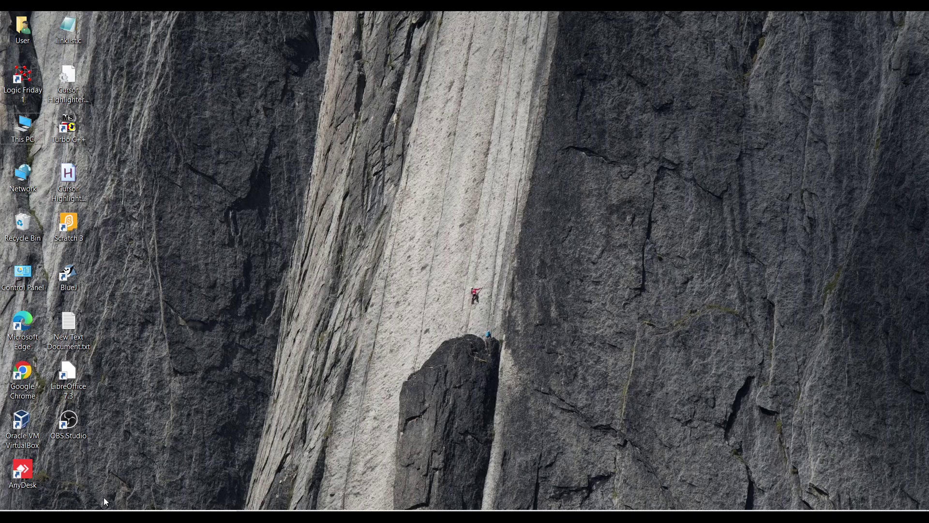
Search Windows for 'ex' and launch Excel from the results
key(super+s)
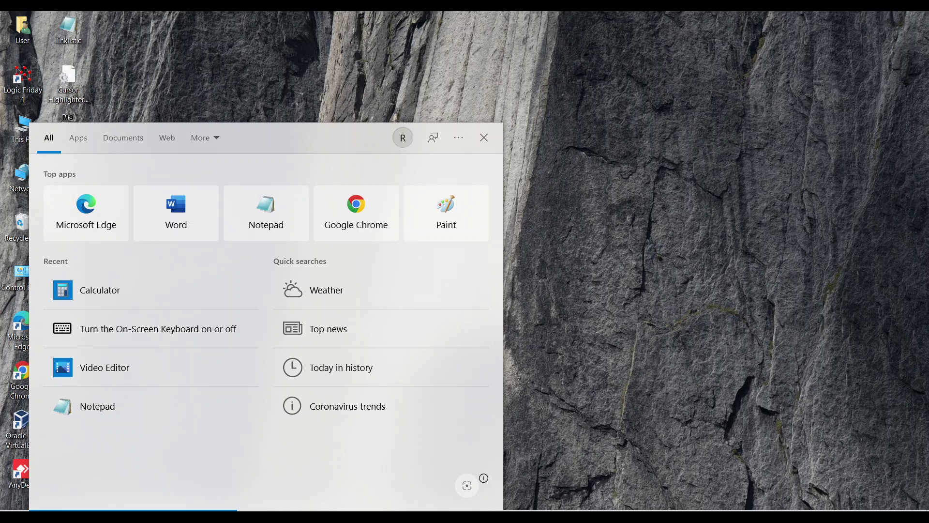
text(ex)
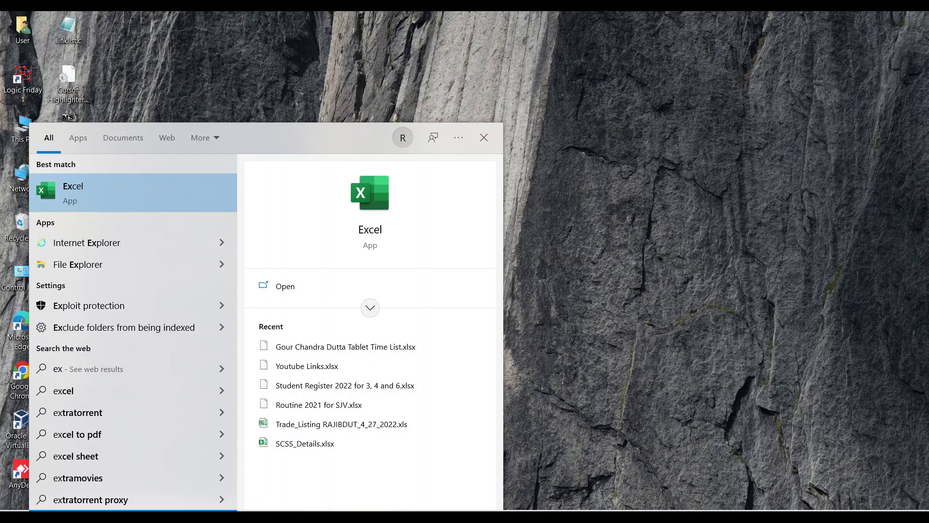
click(94, 181)
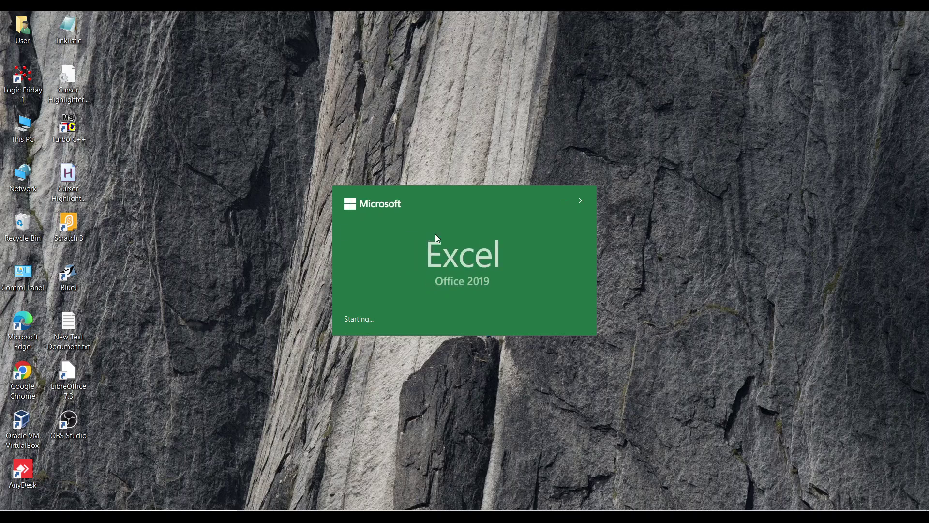
Create a new blank workbook, maximize the Excel window and select cell B2
click(148, 139)
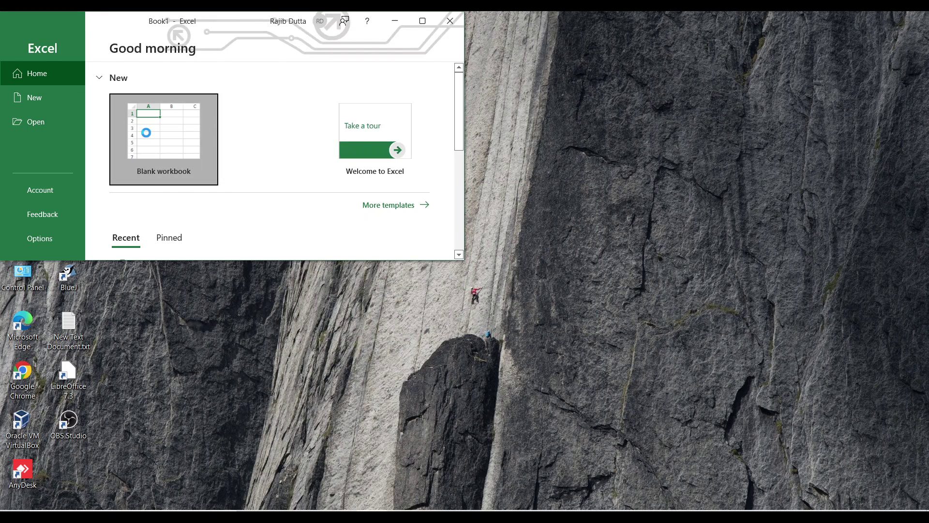
click(148, 138)
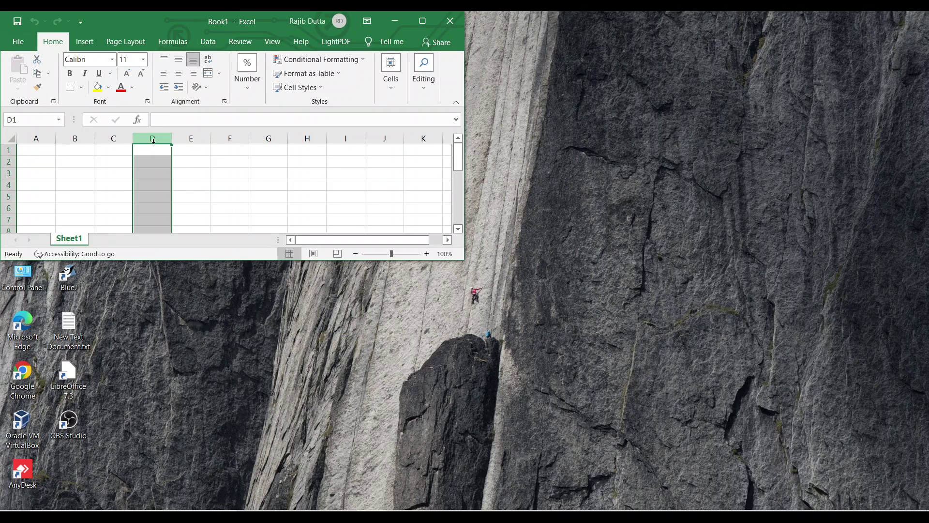
click(422, 20)
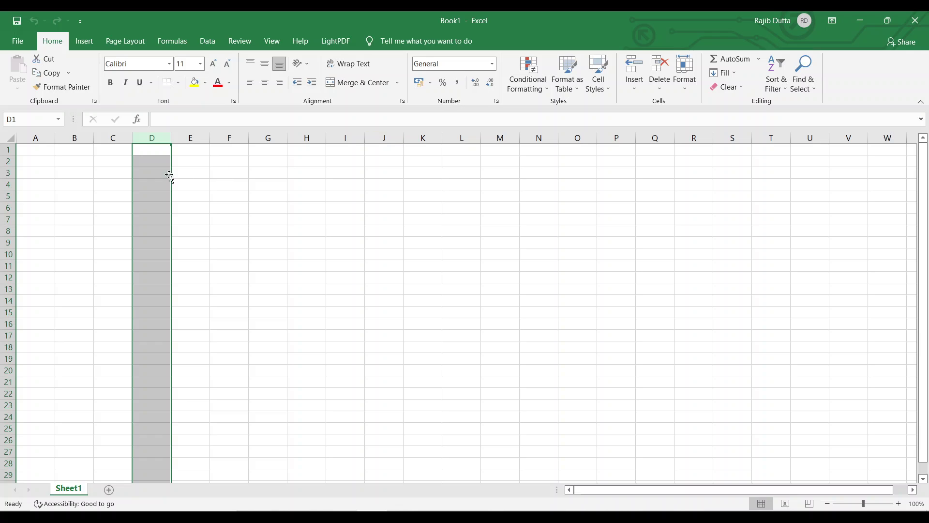
click(71, 161)
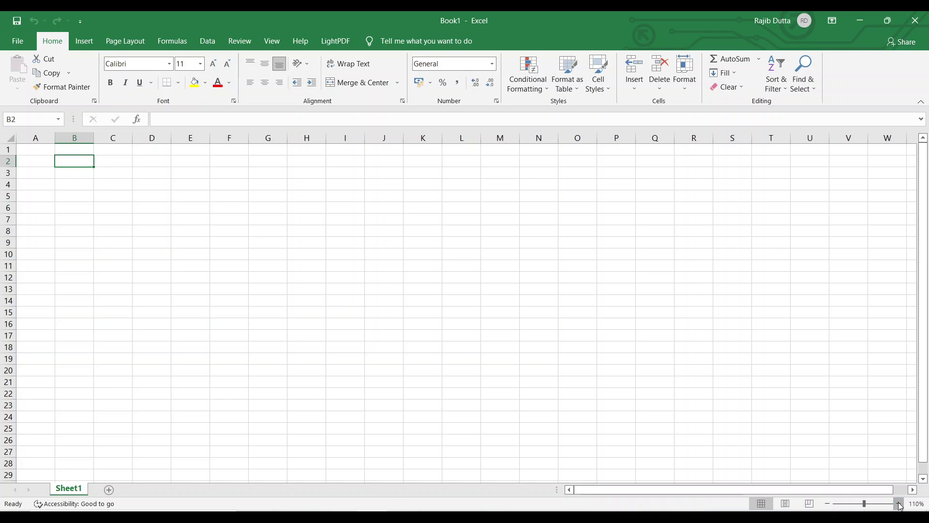
Zoom the sheet in several steps so the cells are larger
click(899, 504)
click(899, 504)
click(898, 503)
click(899, 504)
click(899, 504)
click(899, 504)
click(899, 504)
click(899, 504)
click(899, 504)
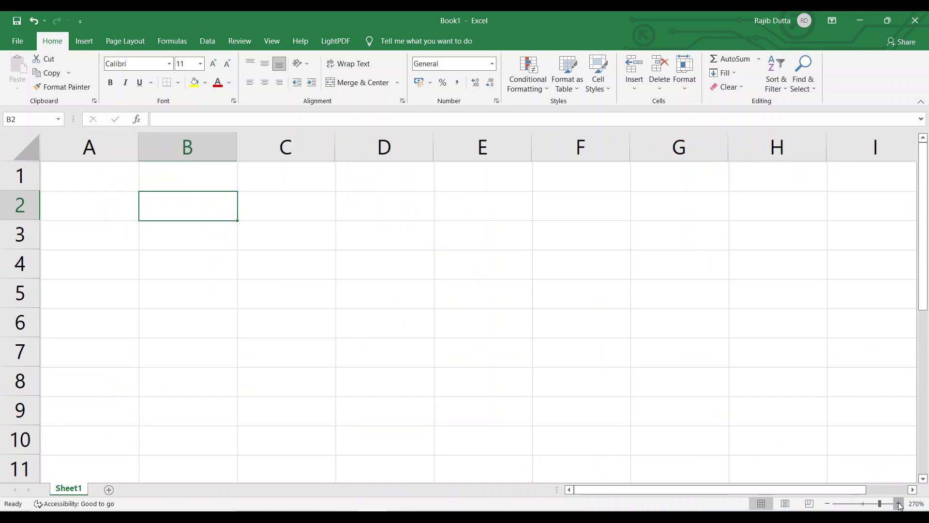
click(899, 504)
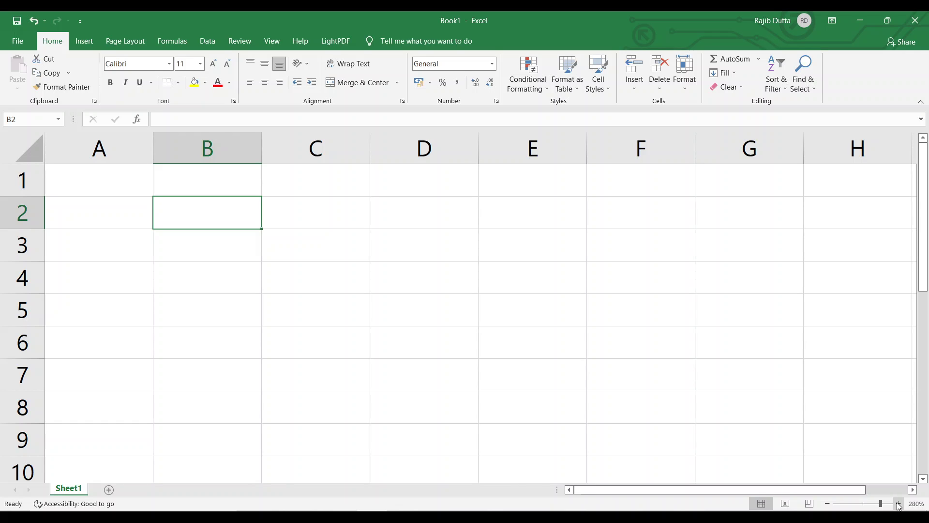
Enter 1 and 2 in A1:A2 and fill the series down to A8
click(123, 183)
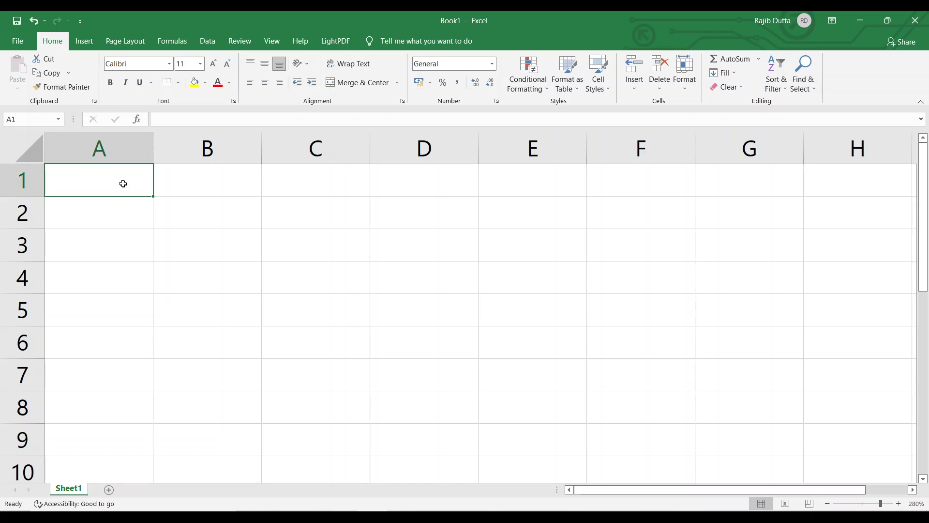
drag(123, 183, 109, 402)
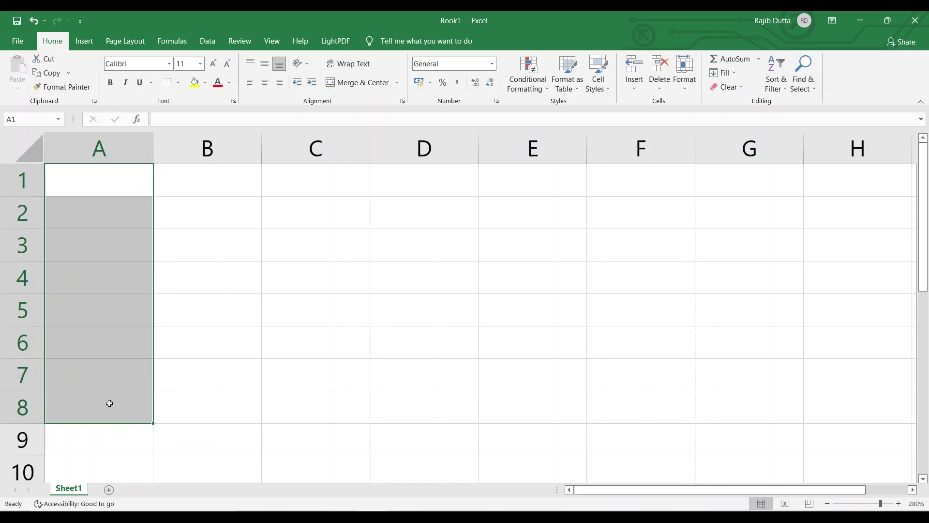
click(109, 403)
click(123, 190)
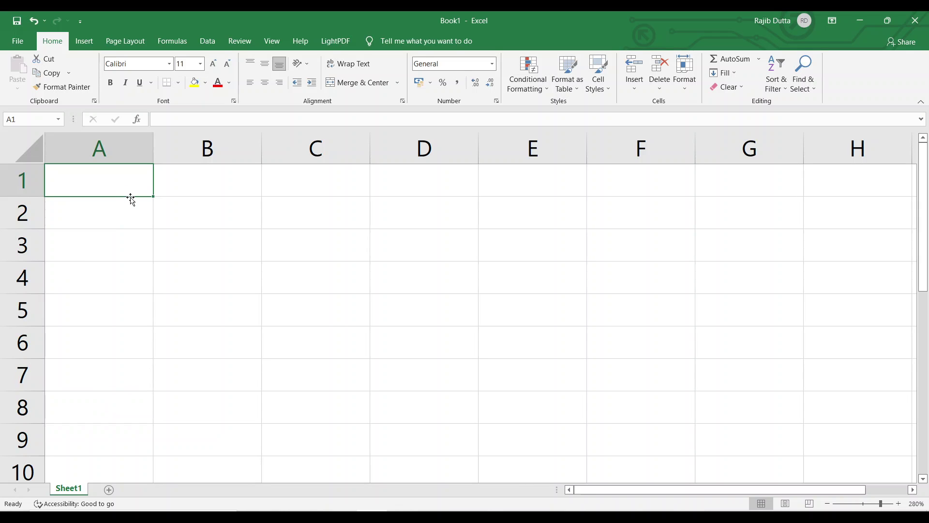
text(1)
key(Return)
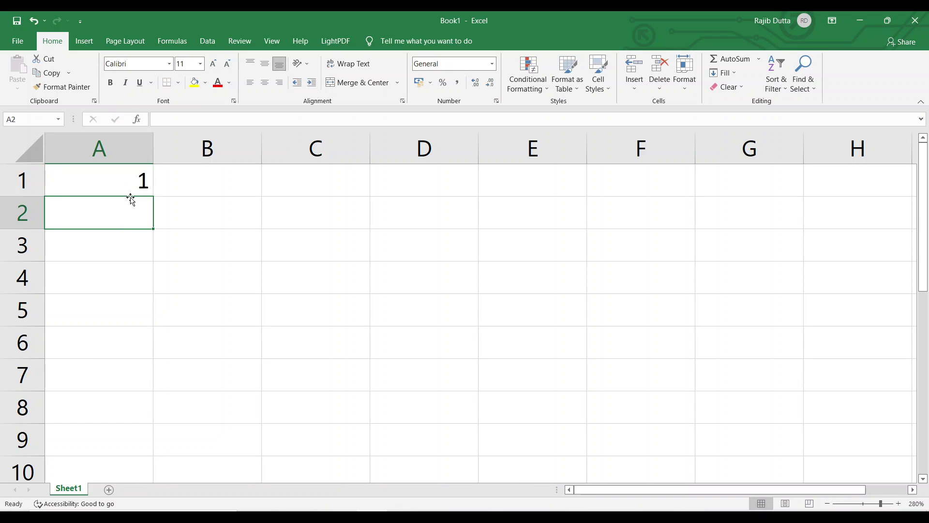
text(2)
key(Return)
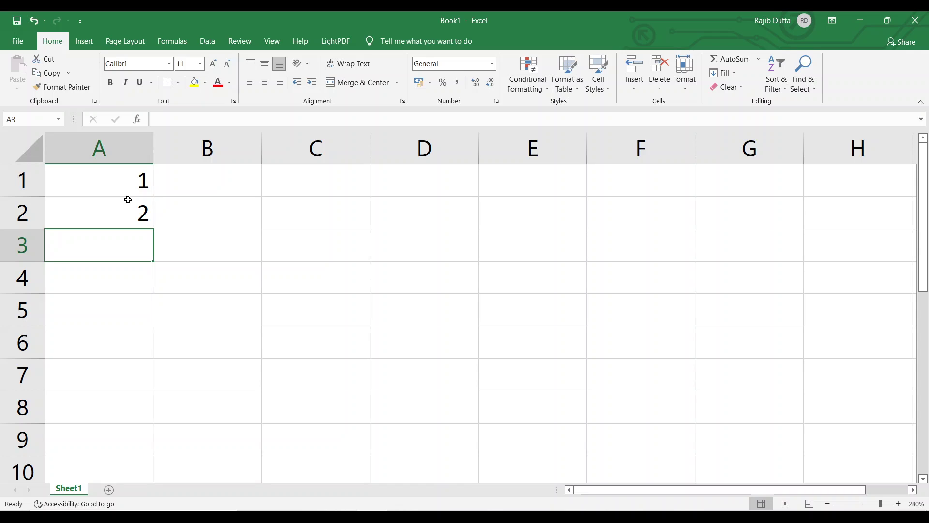
mouse_move(119, 176)
mouse_down()
mouse_move(150, 312)
mouse_move(132, 424)
mouse_up()
click(104, 438)
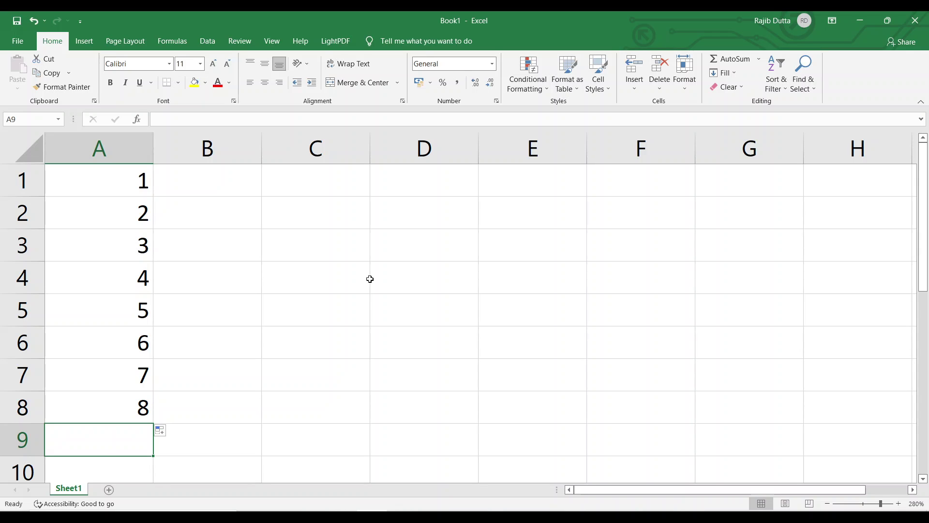
click(732, 62)
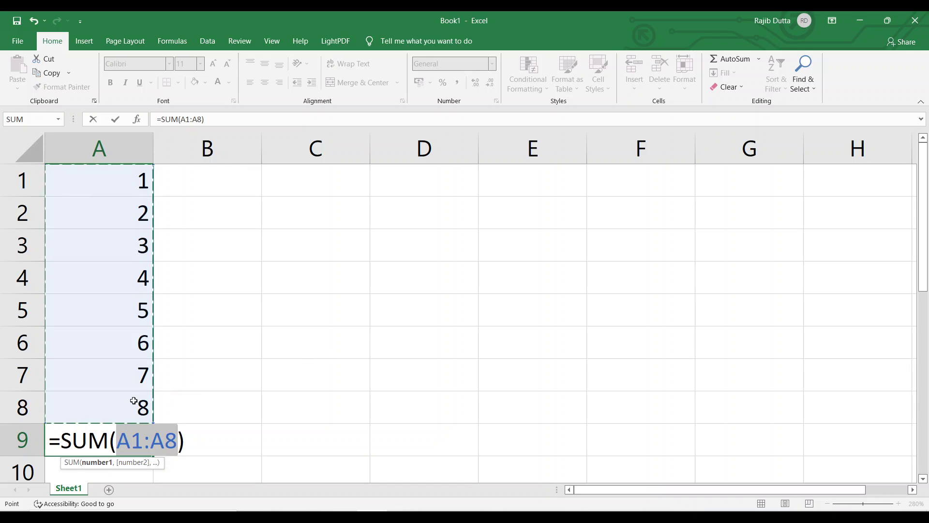
drag(117, 441, 177, 443)
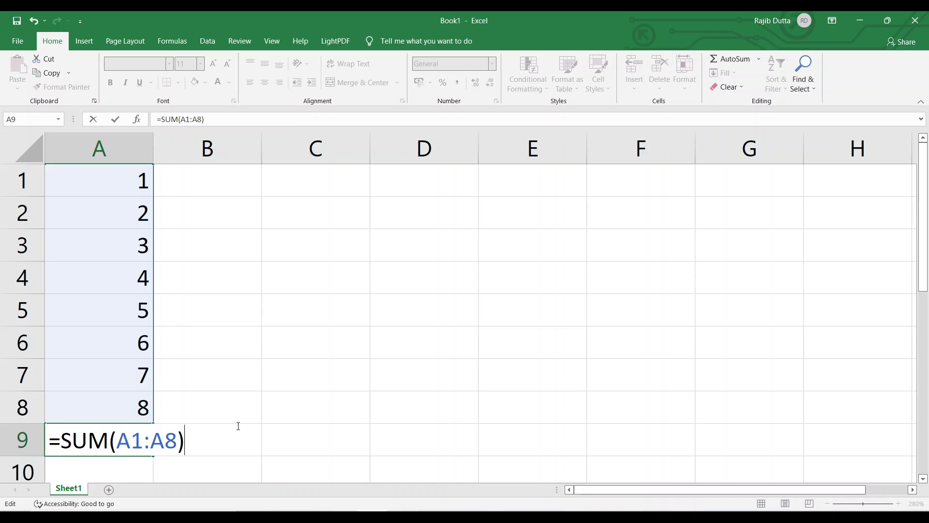
key(Escape)
Enter 4 and 5 in B1:B2 and fill the series down to B8
click(220, 180)
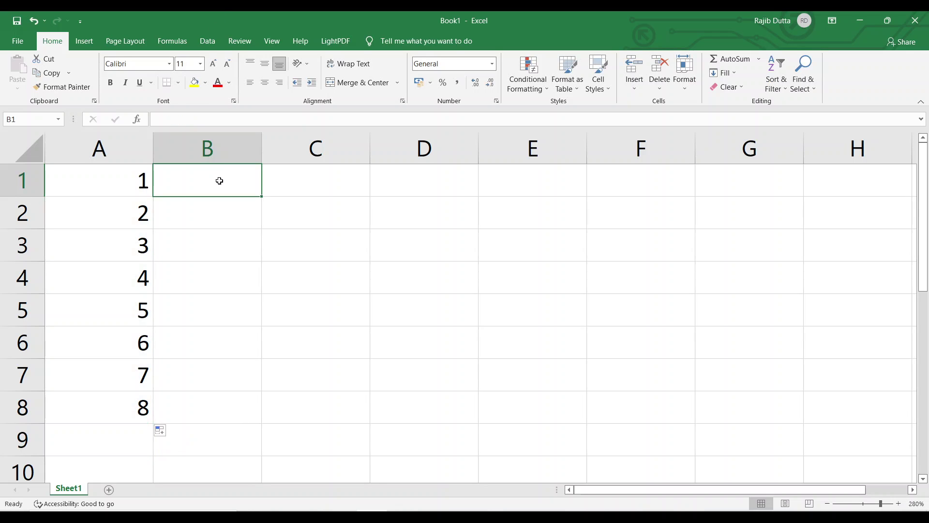
text(45)
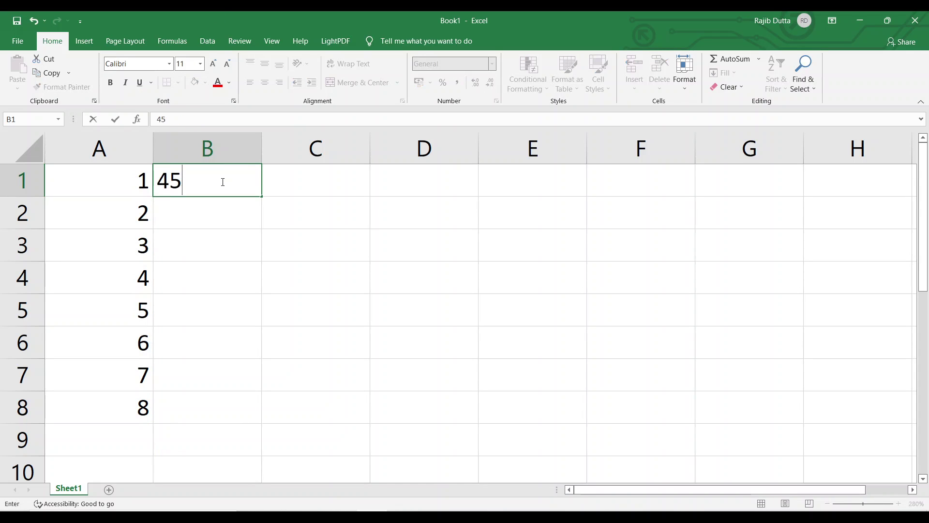
key(BackSpace)
key(Return)
text(5)
key(Return)
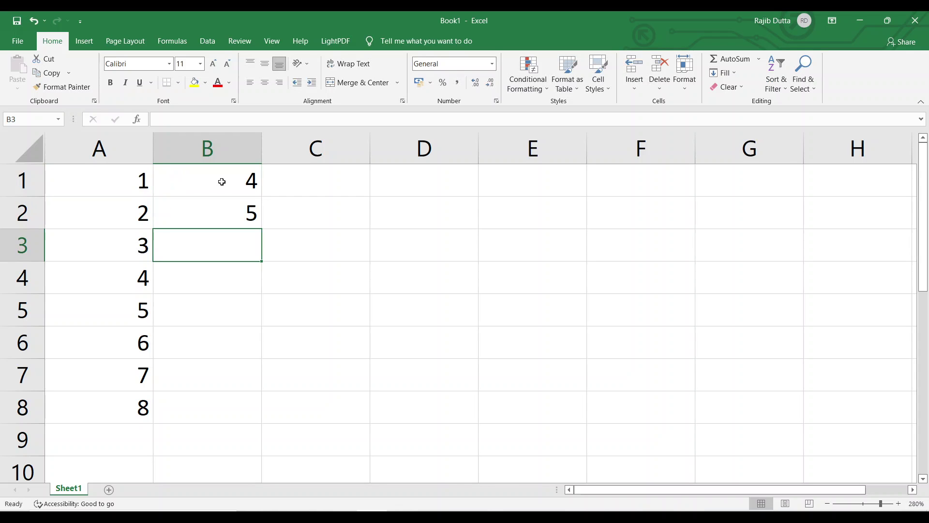
drag(212, 168, 249, 221)
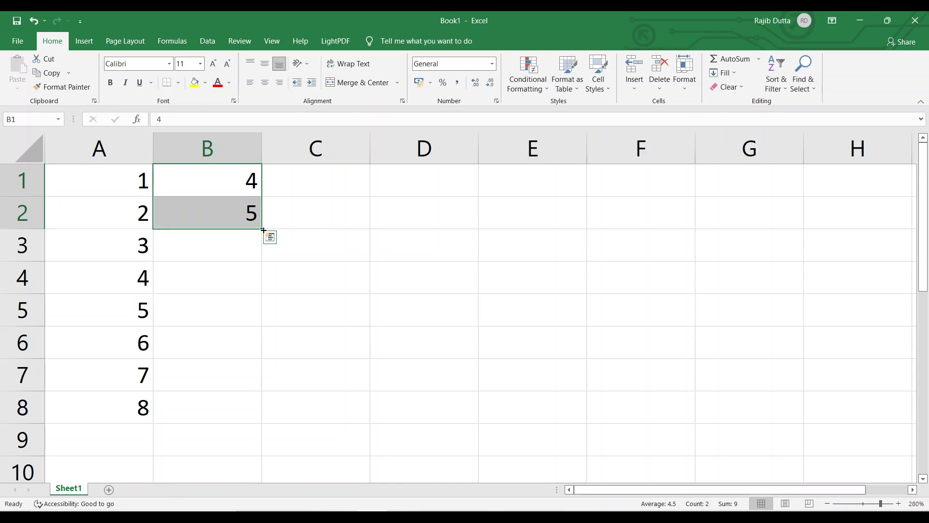
mouse_move(262, 228)
mouse_down()
mouse_move(278, 300)
mouse_move(272, 413)
mouse_up()
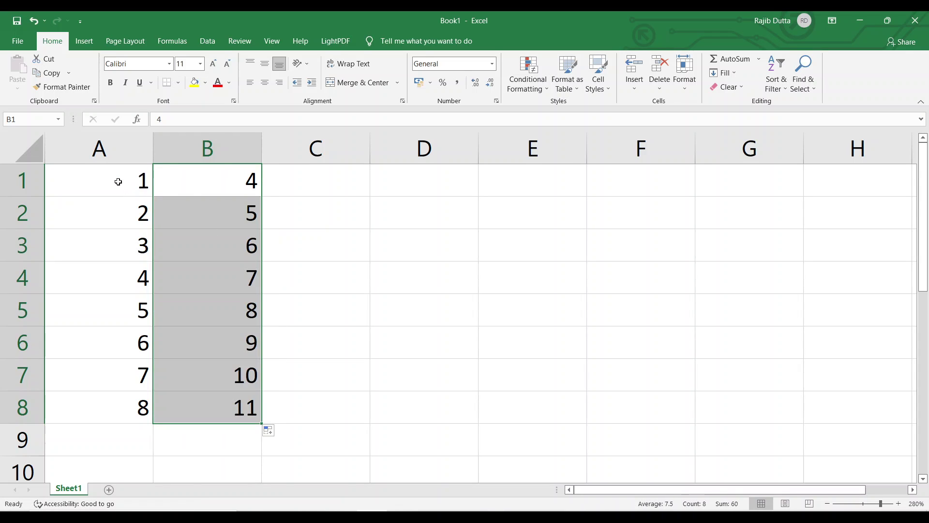
Extend rows 1–2 right into C and D as 7, 8 and 10, 11
mouse_move(118, 178)
mouse_down()
mouse_move(253, 219)
mouse_move(448, 230)
mouse_up()
click(432, 270)
click(324, 391)
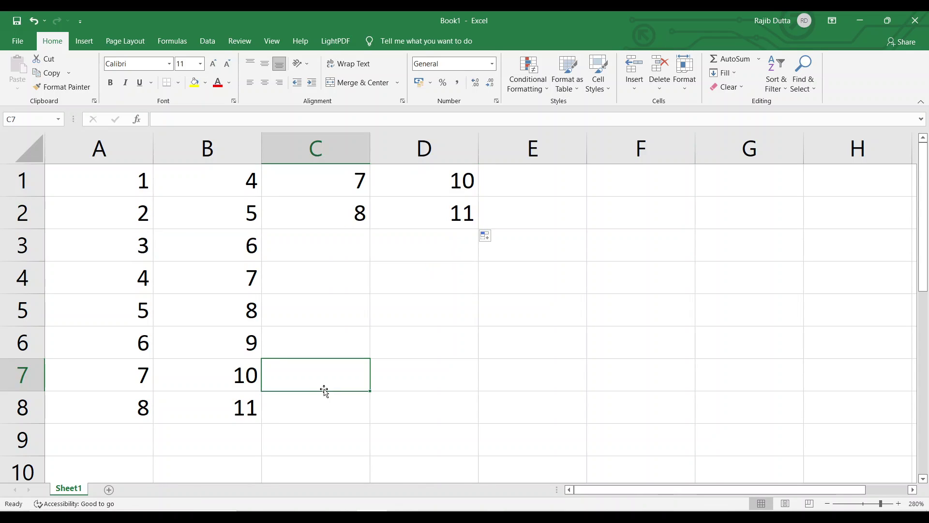
click(500, 212)
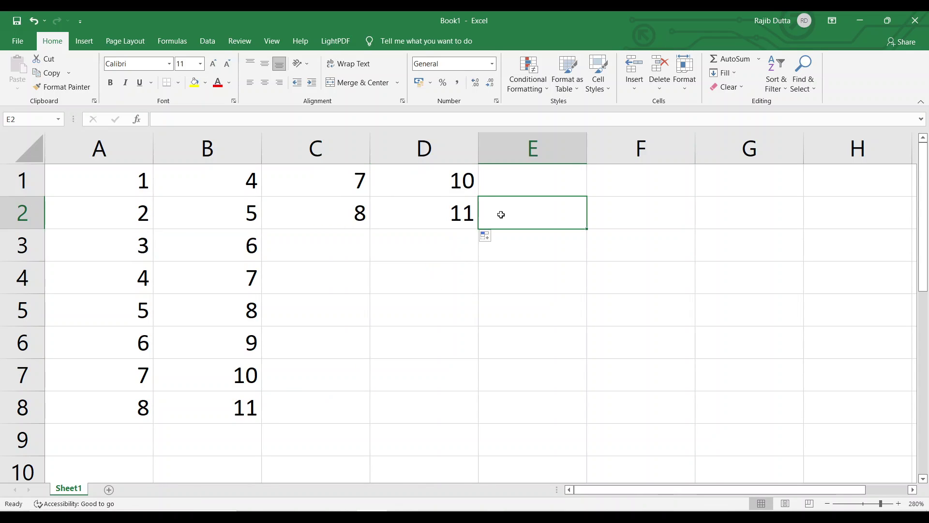
click(738, 57)
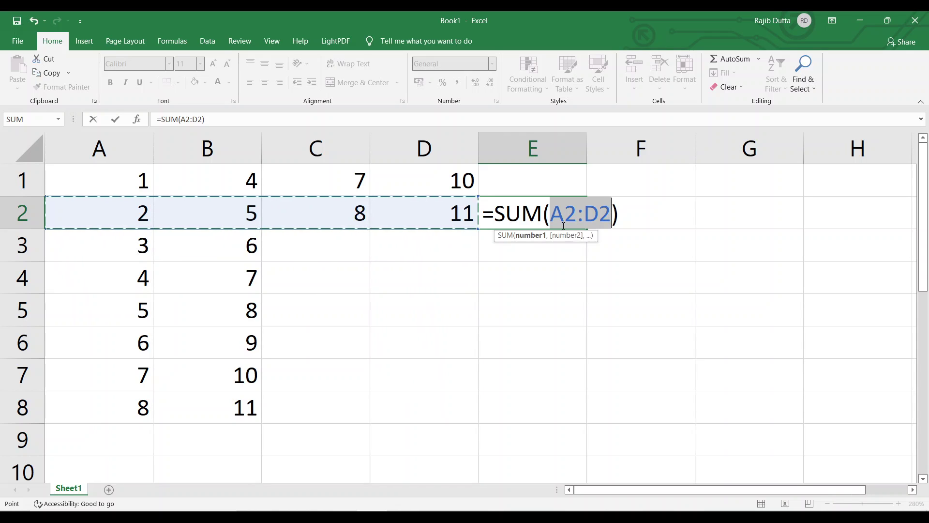
click(555, 216)
key(Delete)
key(Delete)
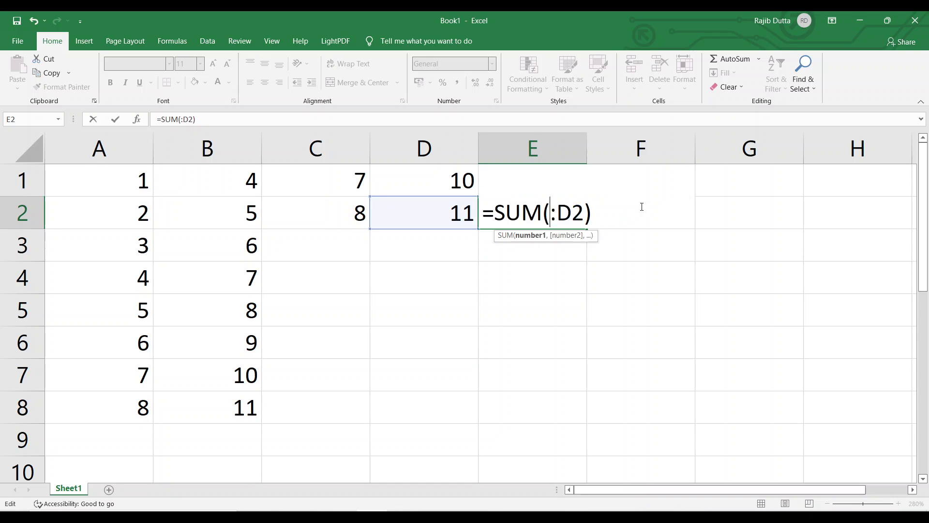
key(Delete)
key(Delete)
key(Delete)
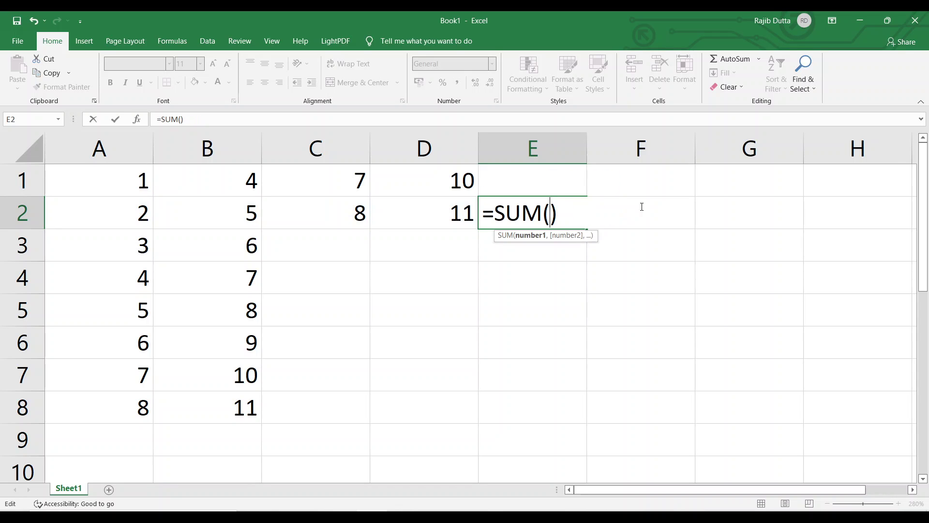
text(a2:)
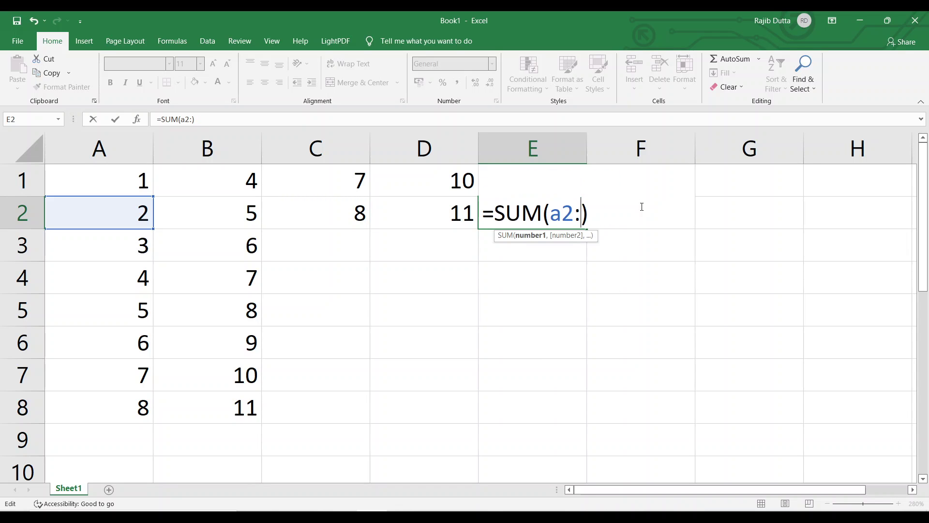
text(d2)
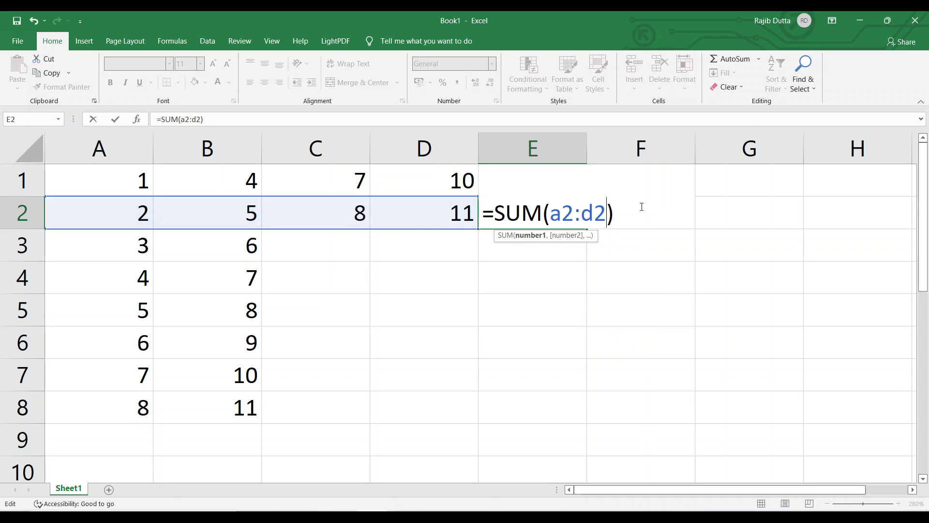
key(BackSpace)
key(BackSpace)
key(BackSpace)
key(BackSpace)
key(BackSpace)
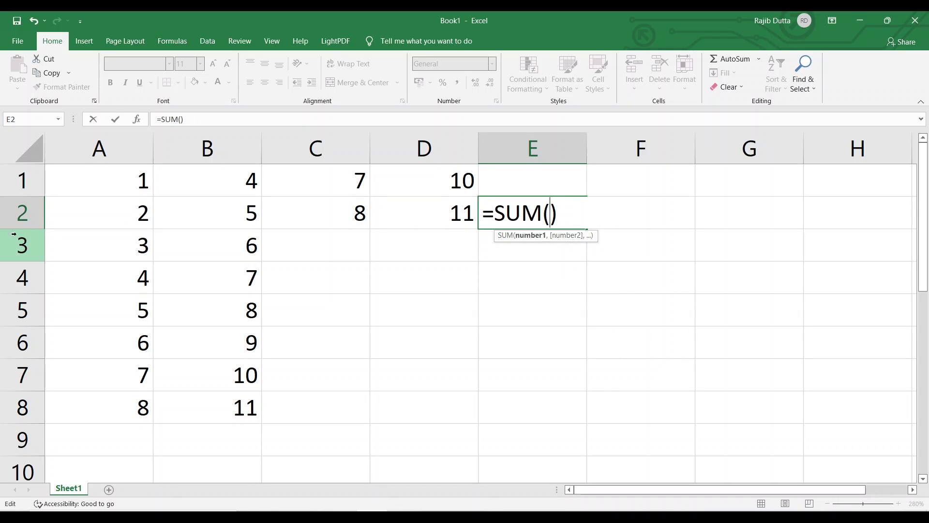
drag(98, 216, 415, 218)
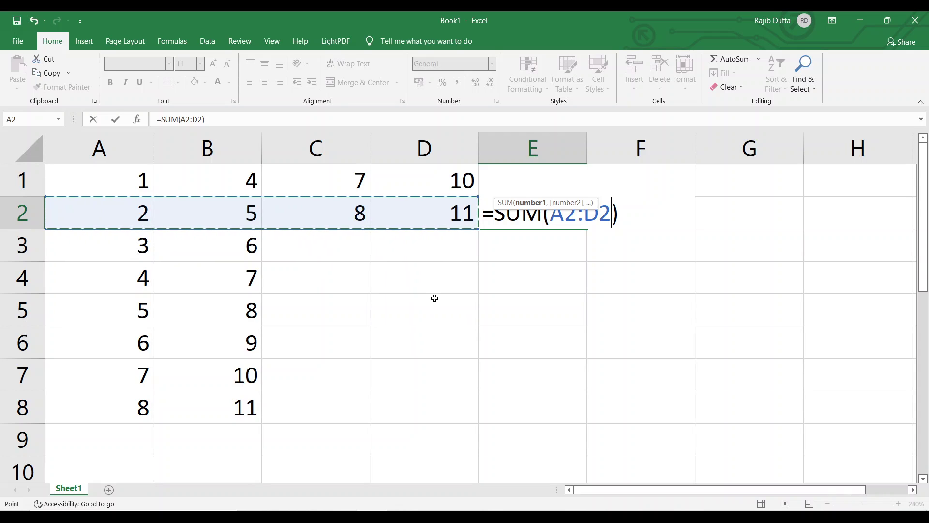
key(Escape)
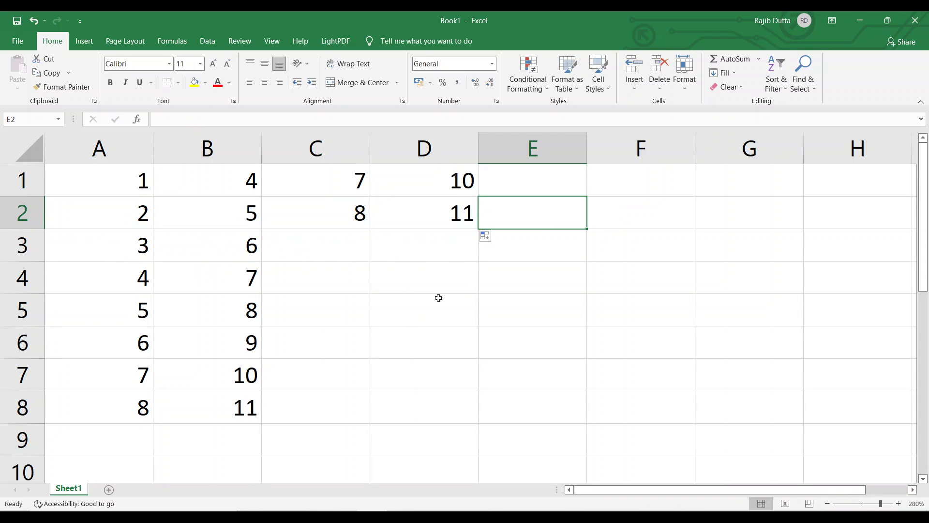
Type the formula =a:a into D8, scrolling to view column A
click(437, 415)
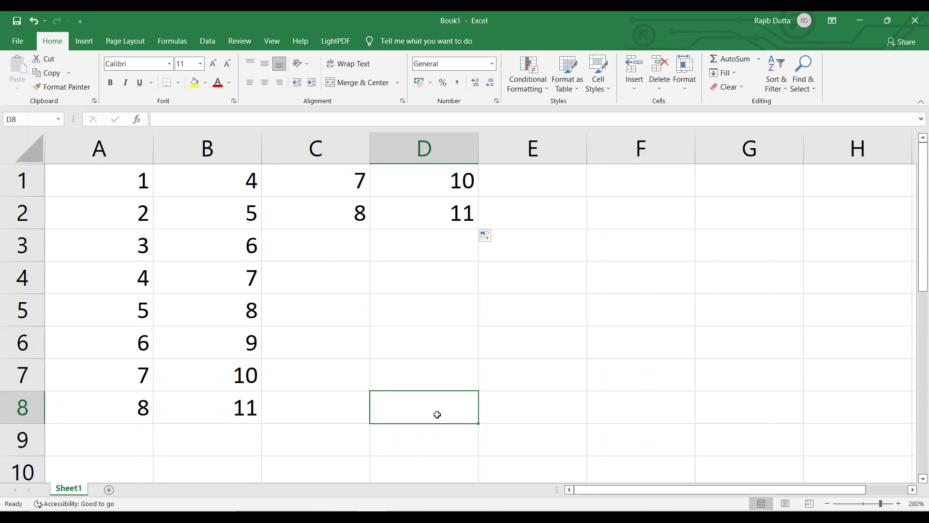
text(=)
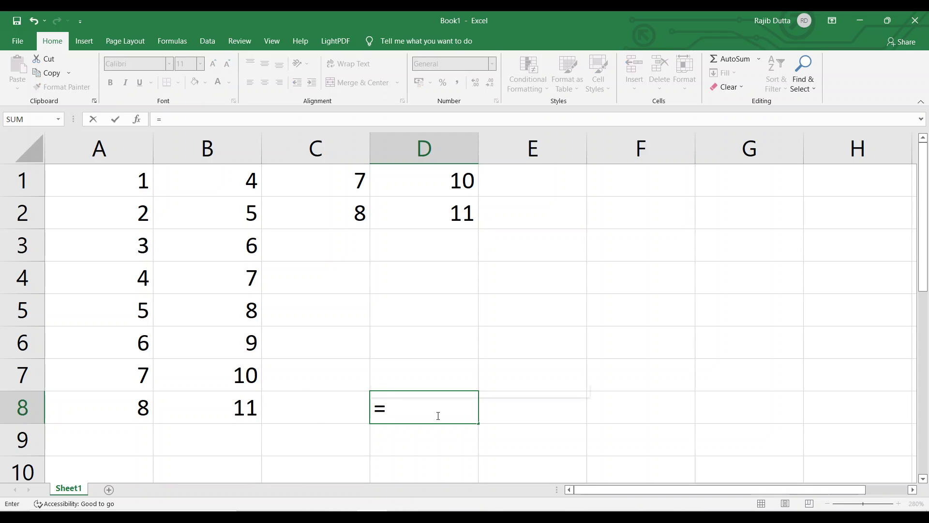
text(a)
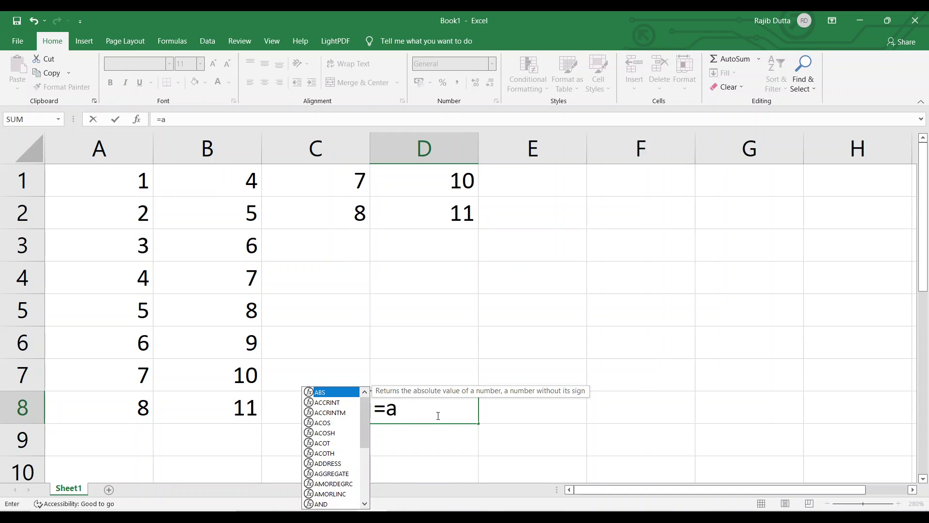
text(:a)
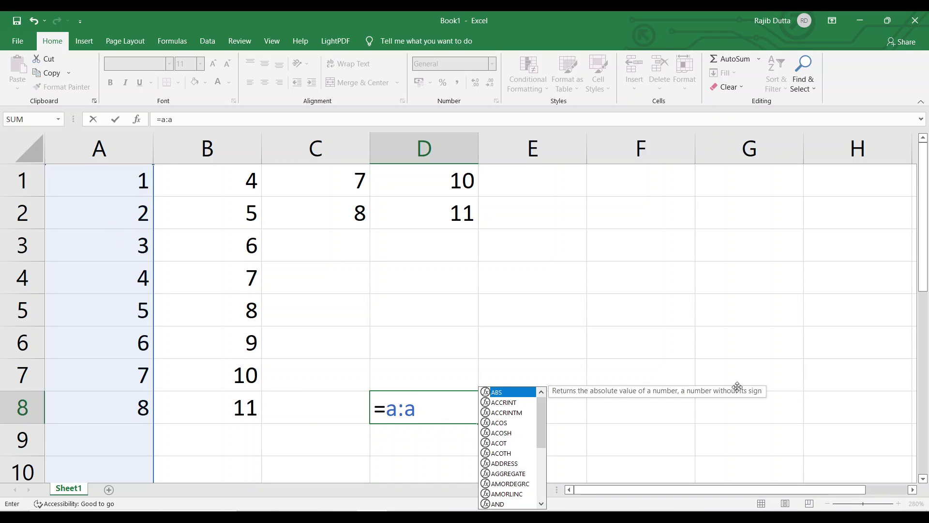
drag(924, 271, 924, 454)
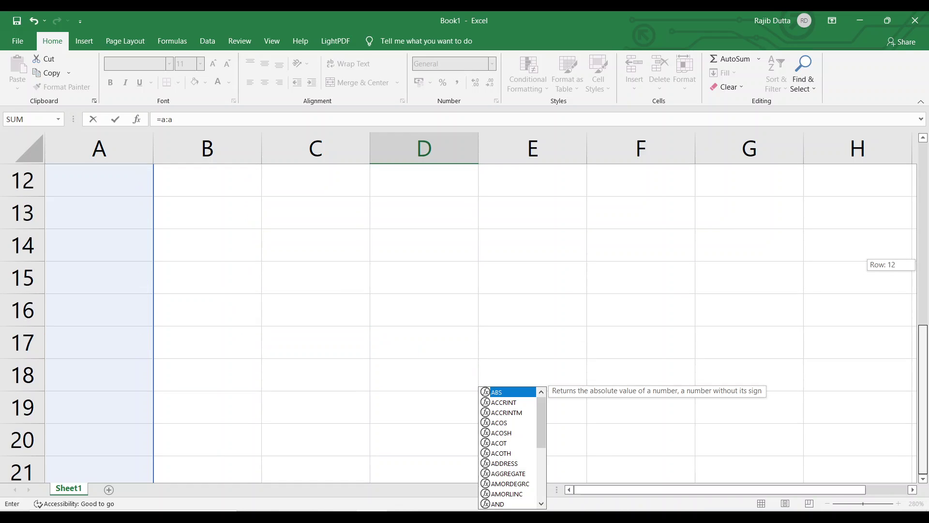
drag(902, 393, 898, 203)
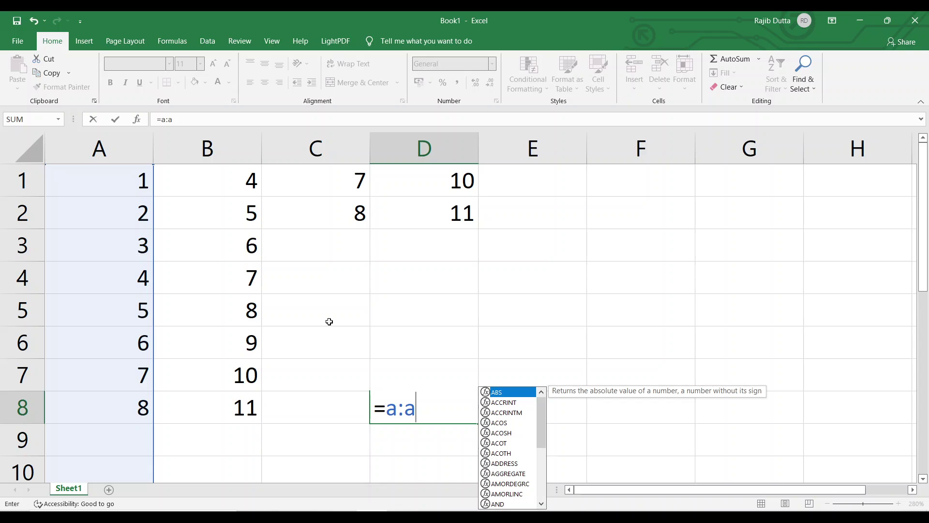
Commit =a:a in D8 so it shows 8, then inspect column A's values
key(ctrl+Down)
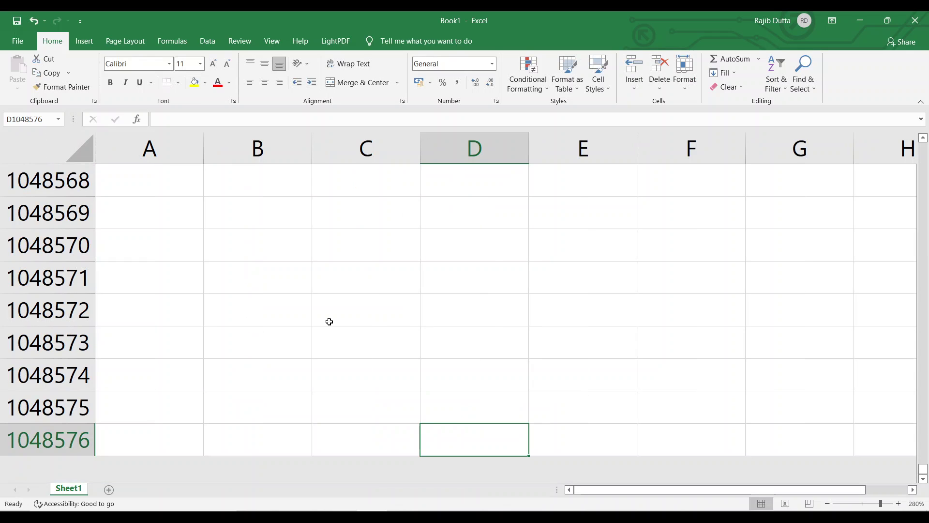
key(ctrl+Up)
key(Left)
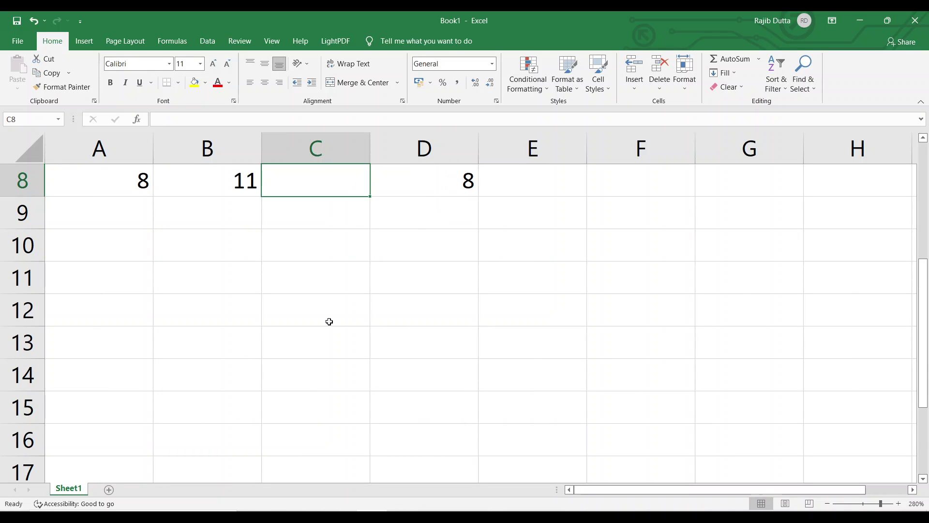
key(Left)
key(Left)
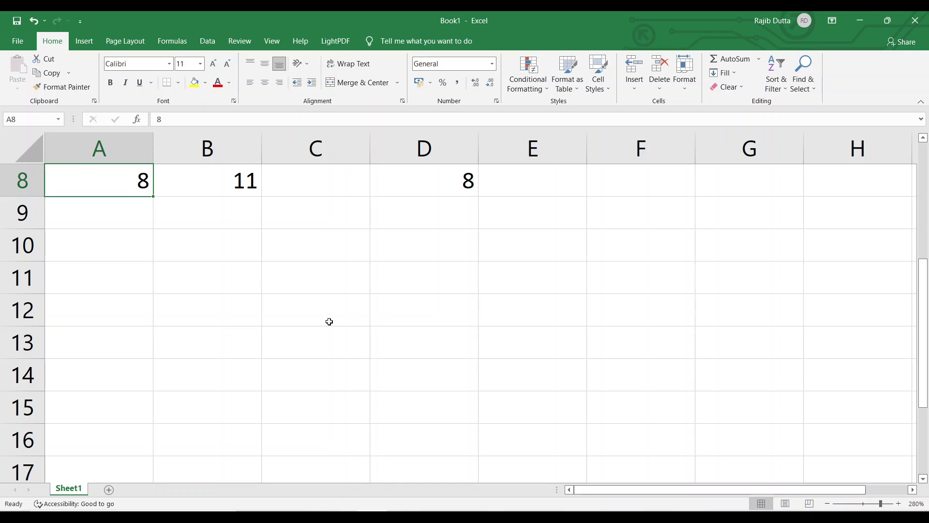
key(Up)
key(Up)
key(Up)
key(Up)
key(Up)
key(Up)
key(Down)
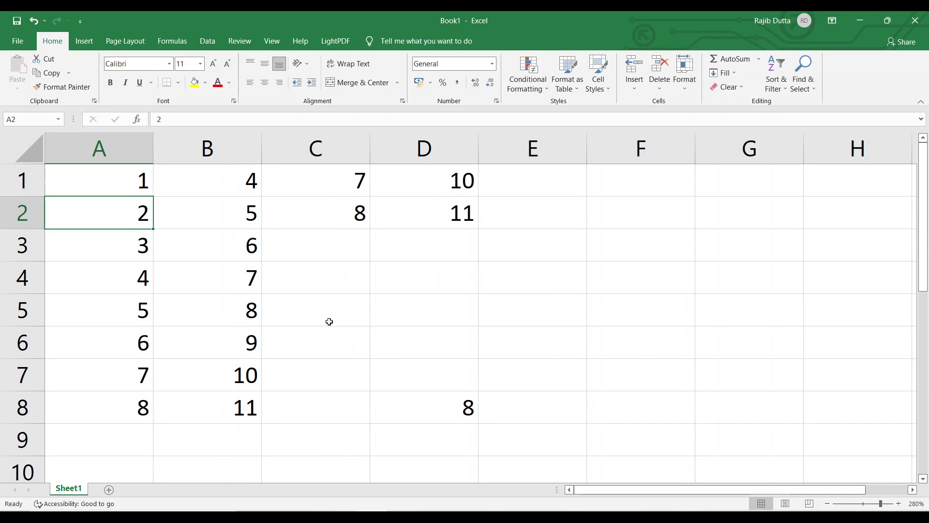
Start the formula =a:d in cell E5
key(Down)
key(Down)
key(Down)
key(Down)
key(Down)
key(Down)
key(Down)
key(Right)
key(Right)
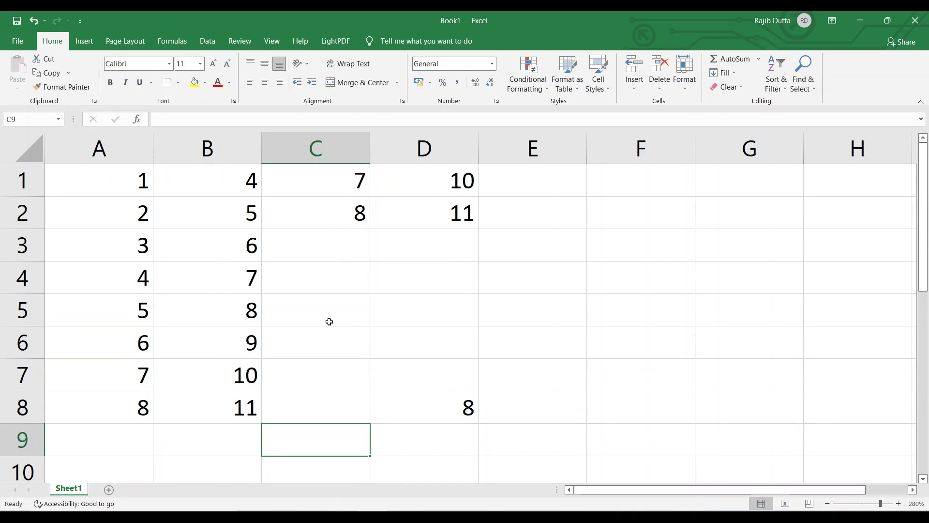
key(Right)
key(Right)
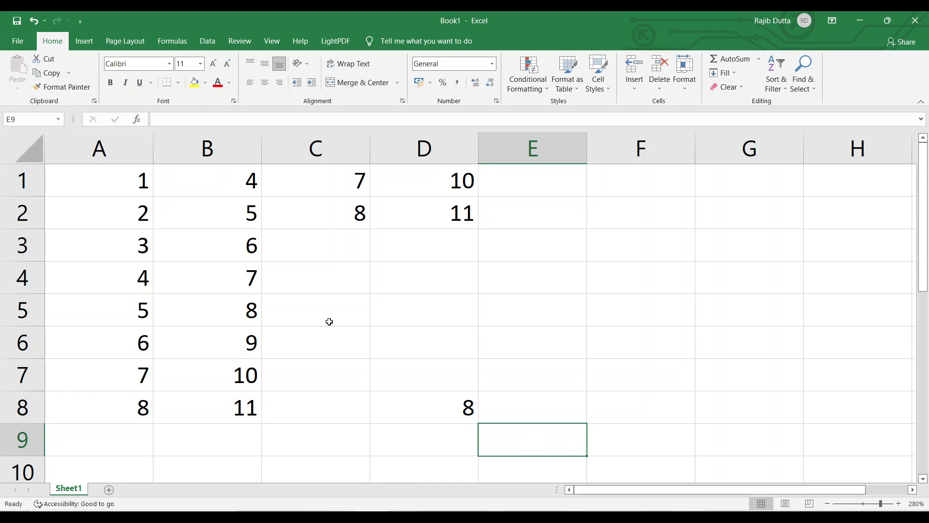
click(562, 318)
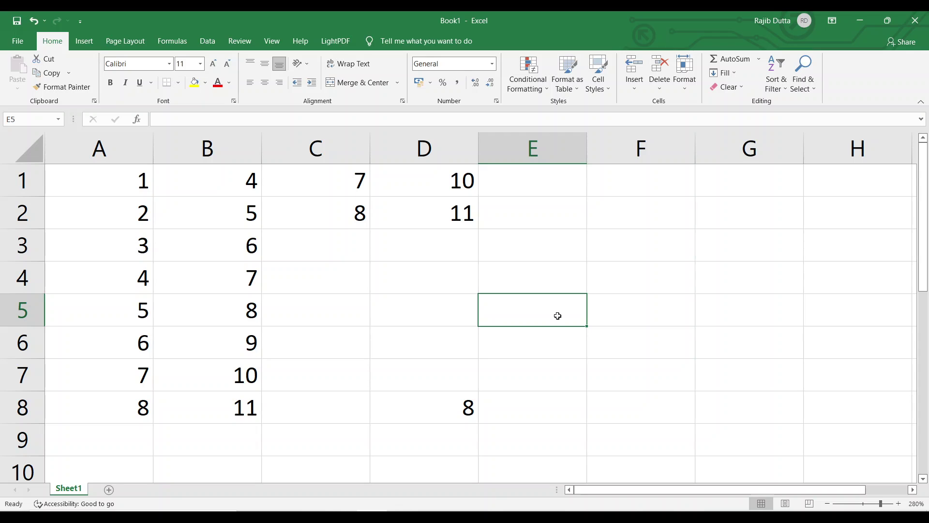
text(=)
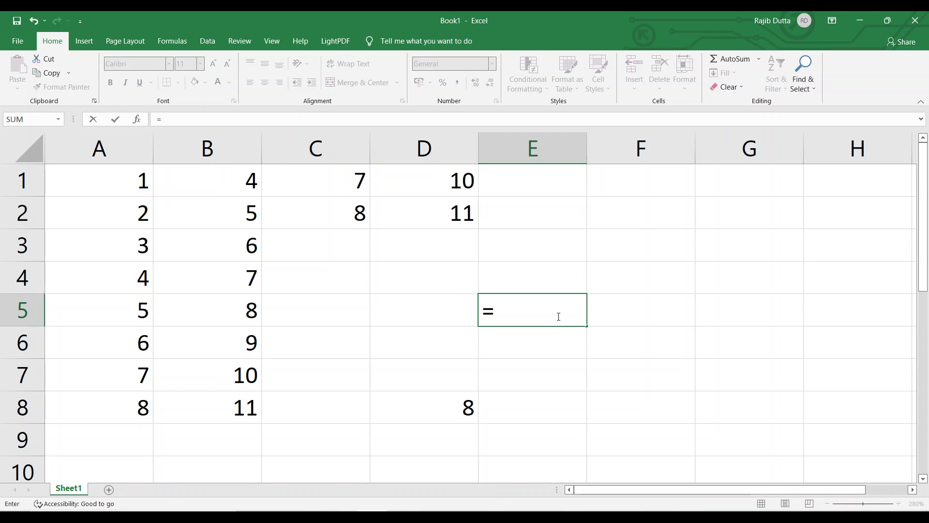
text(a:)
text(d)
Commit =A:D in E5, which gives #VALUE!, then reopen it and erase the reference
key(Return)
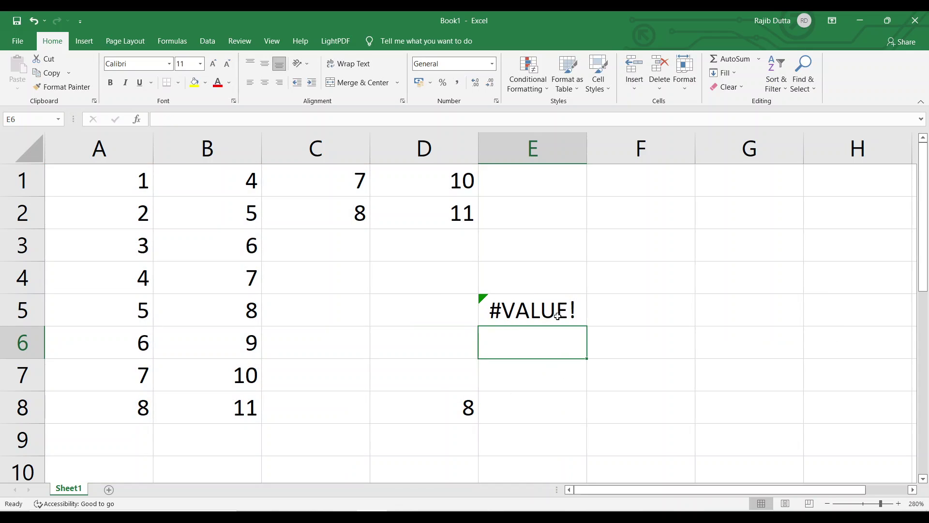
click(557, 316)
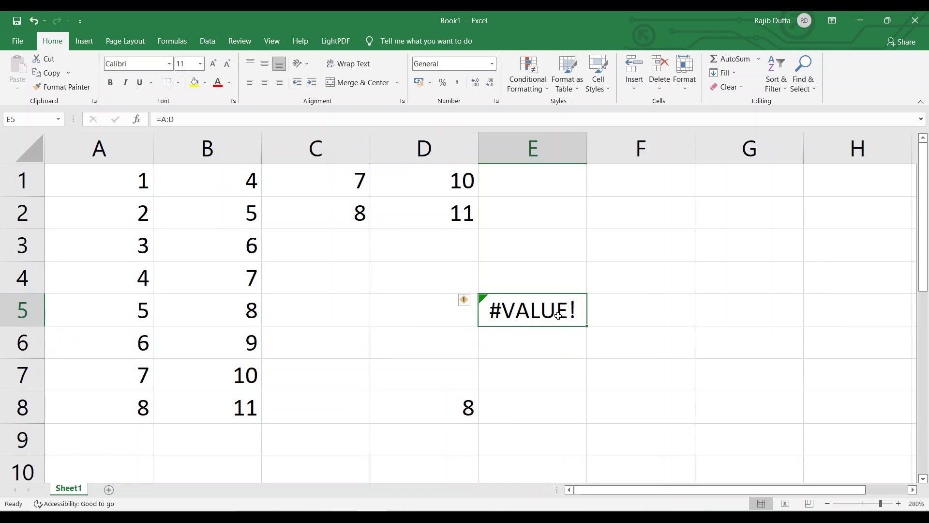
double_click(559, 313)
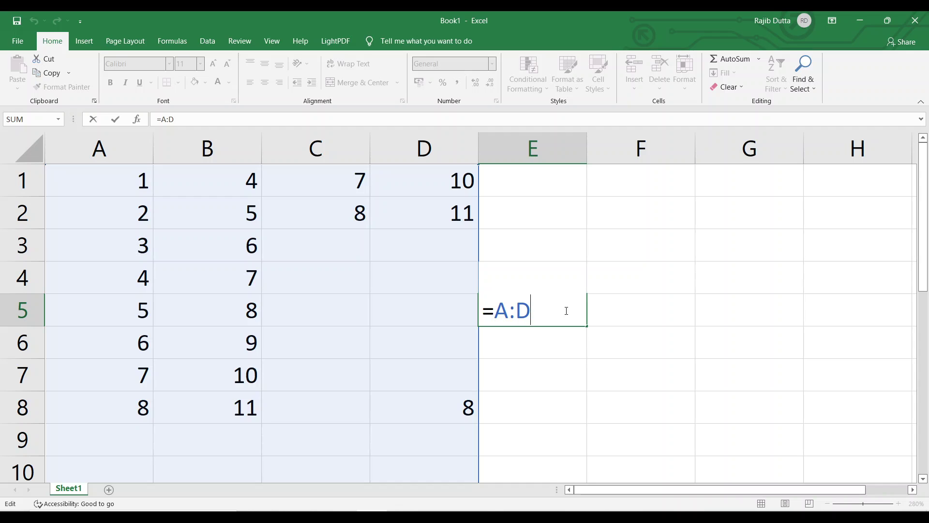
key(Return)
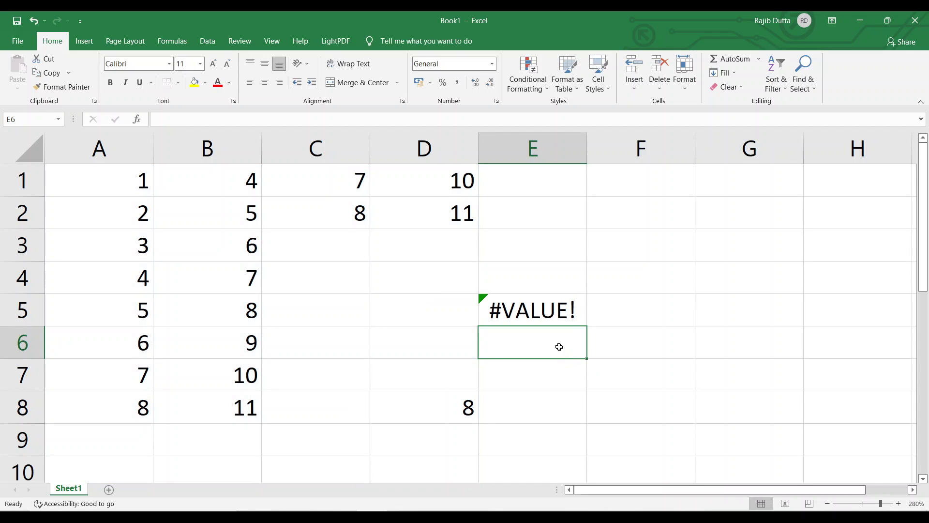
click(549, 314)
double_click(570, 318)
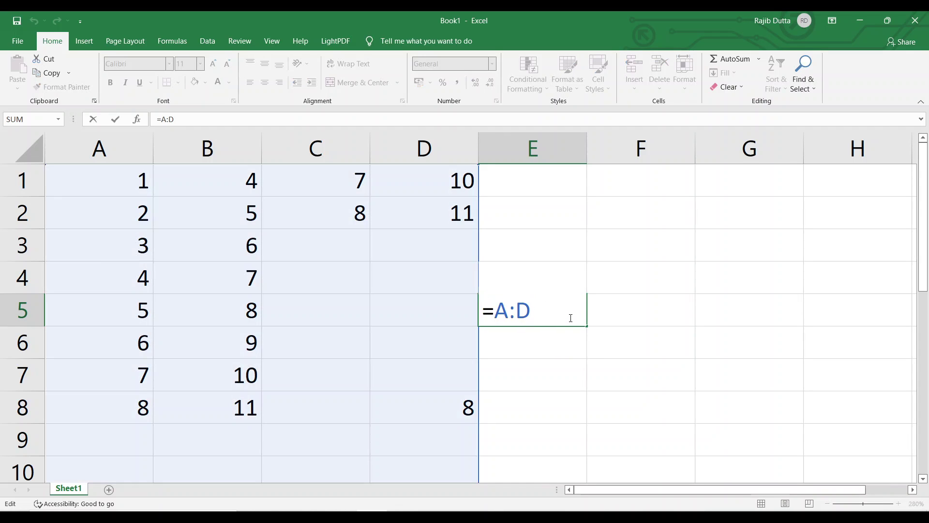
key(BackSpace)
key(BackSpace)
key(BackSpace)
Rewrite E5's reference as rows =2:2, then =2:4, then =1:4
text(2)
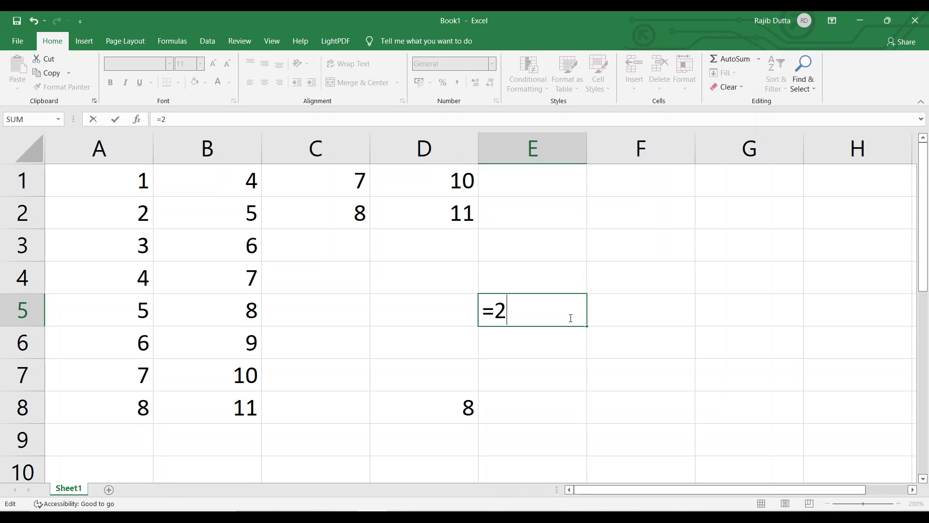
text(:2)
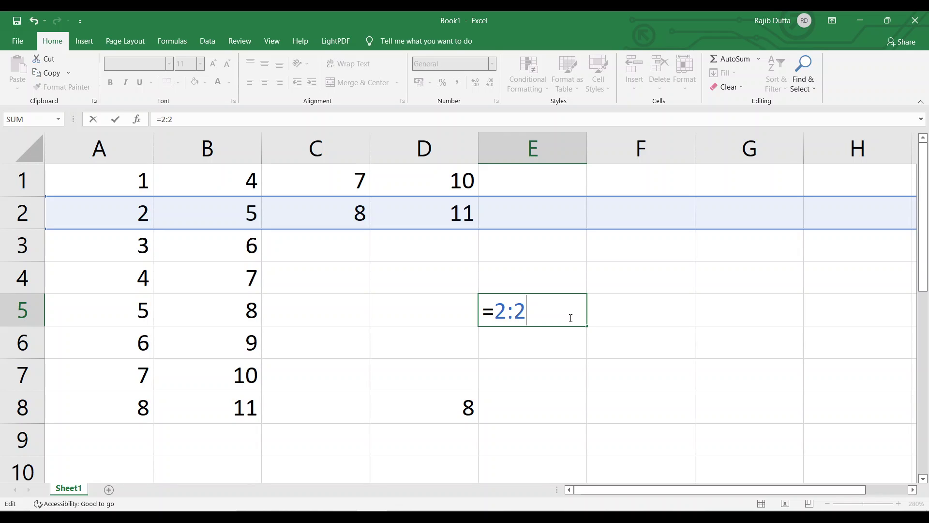
key(BackSpace)
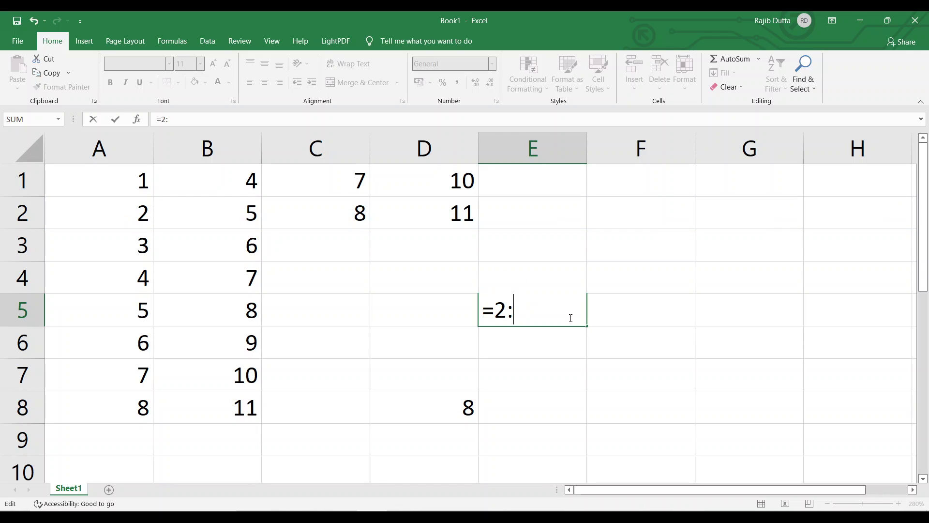
text(4)
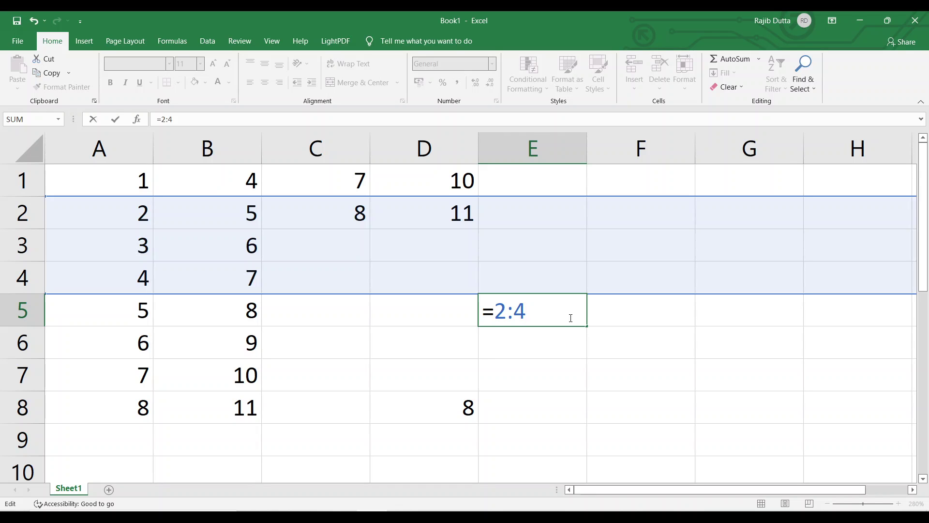
key(BackSpace)
key(BackSpace)
key(BackSpace)
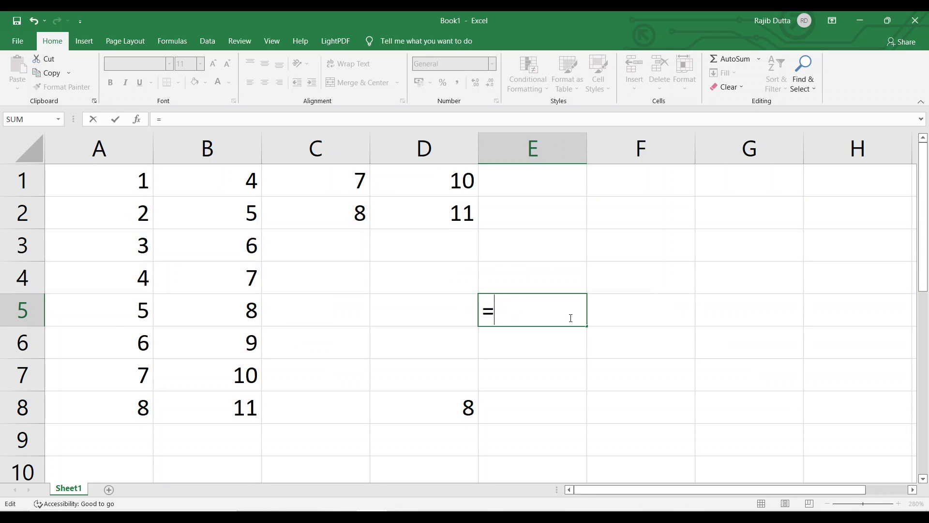
text(1:4)
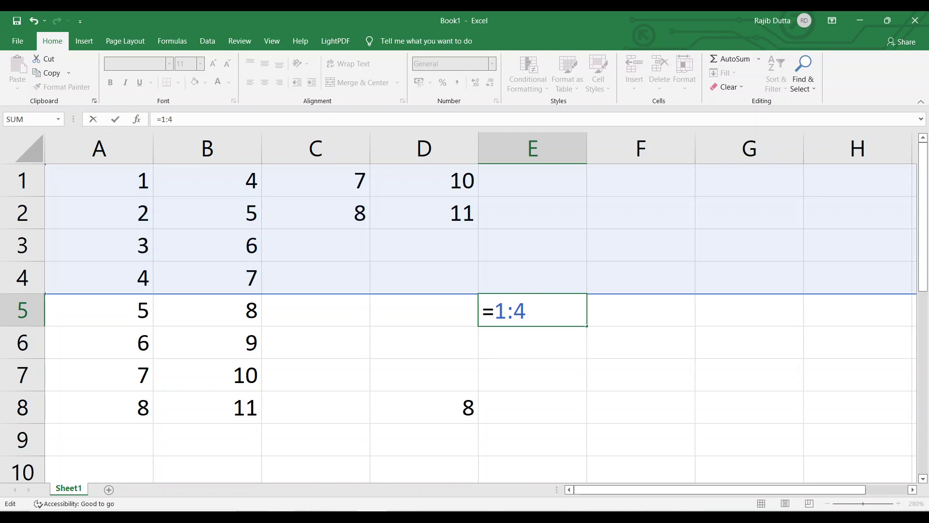
Discard the row reference and commit =A:D in E5 with Ctrl+Enter
key(Escape)
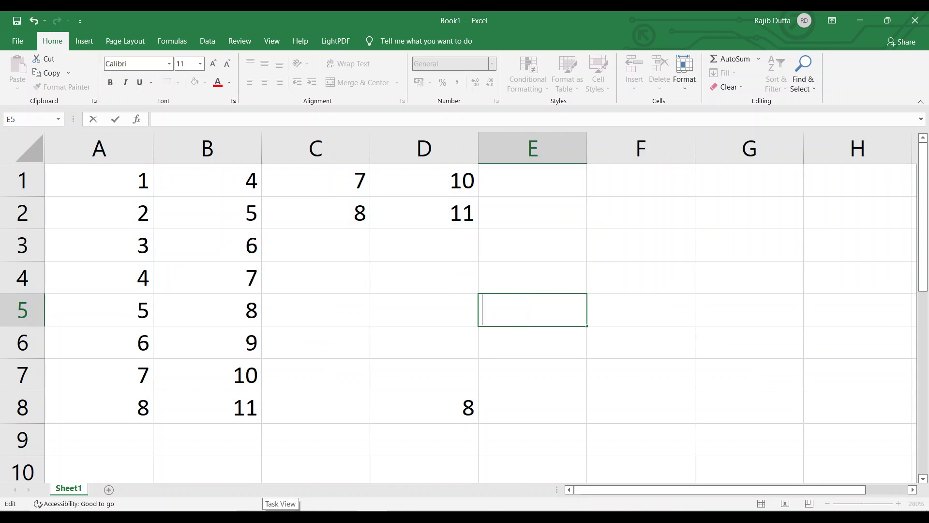
text(=)
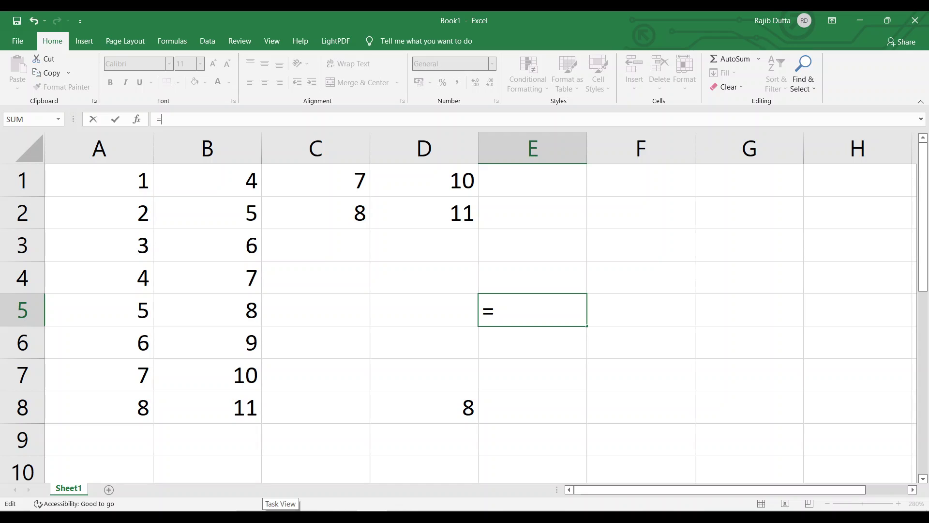
text(A:D)
key(ctrl+Return)
Clear all contents from the sheet and select cell B2
key(ctrl+a)
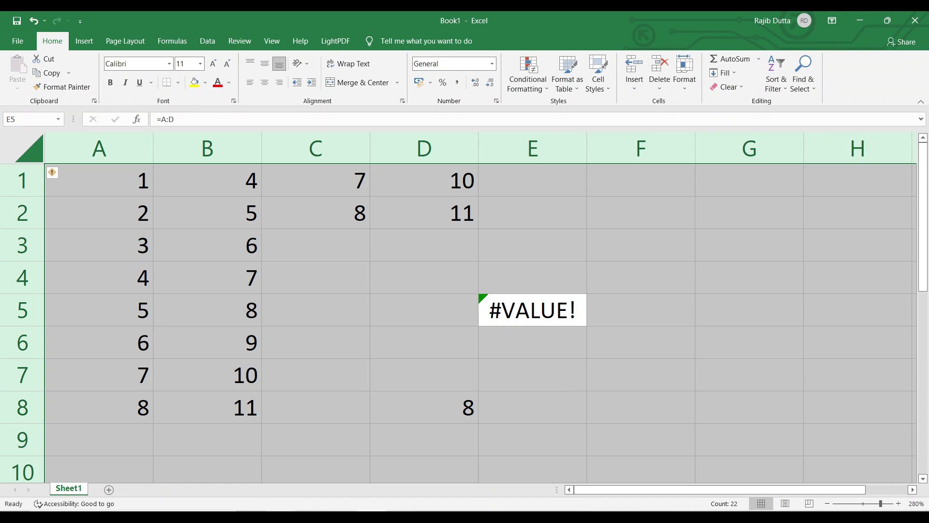
key(Delete)
click(249, 508)
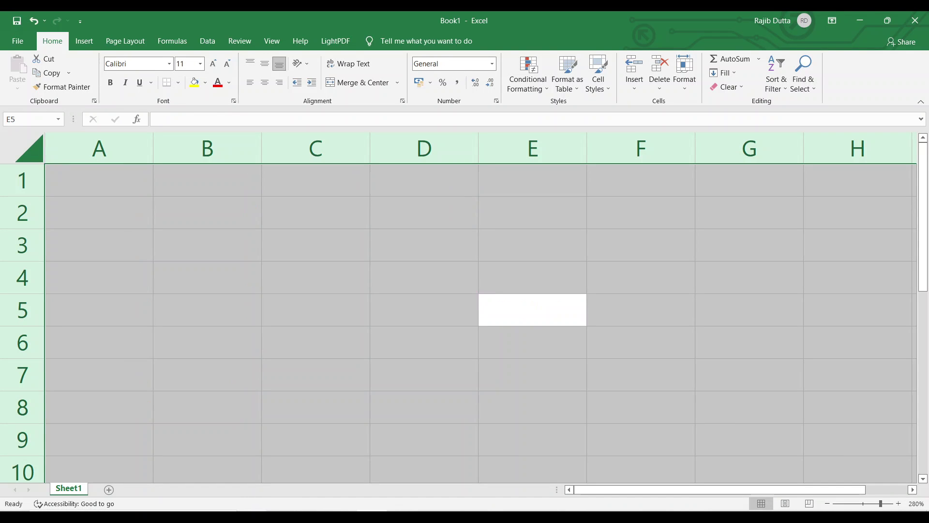
click(472, 393)
click(449, 270)
click(96, 188)
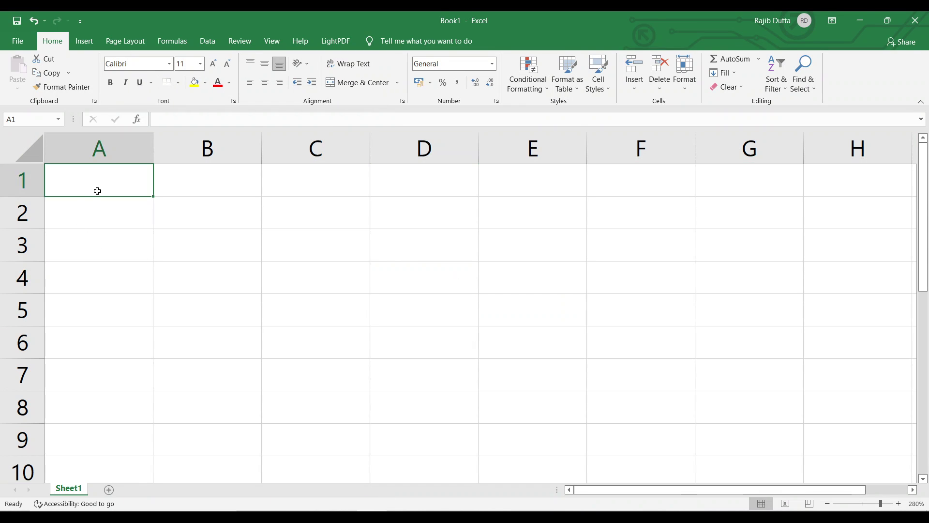
click(222, 208)
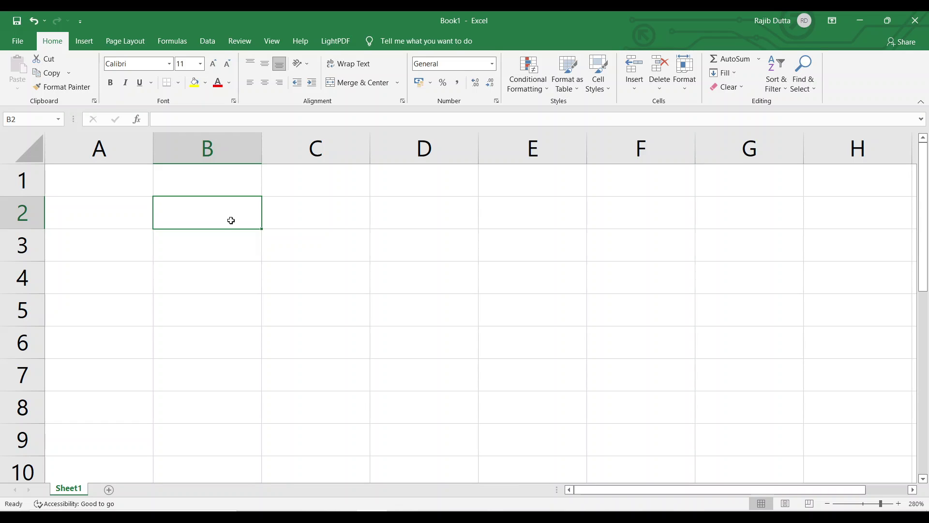
Enter the title Groundnut in B2 and Protein in B3
text(Ground)
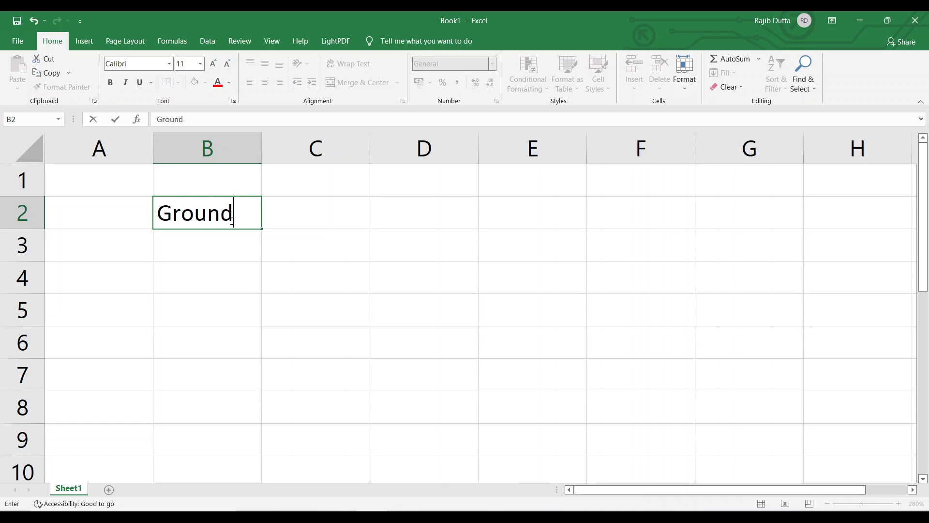
text(nut)
key(Return)
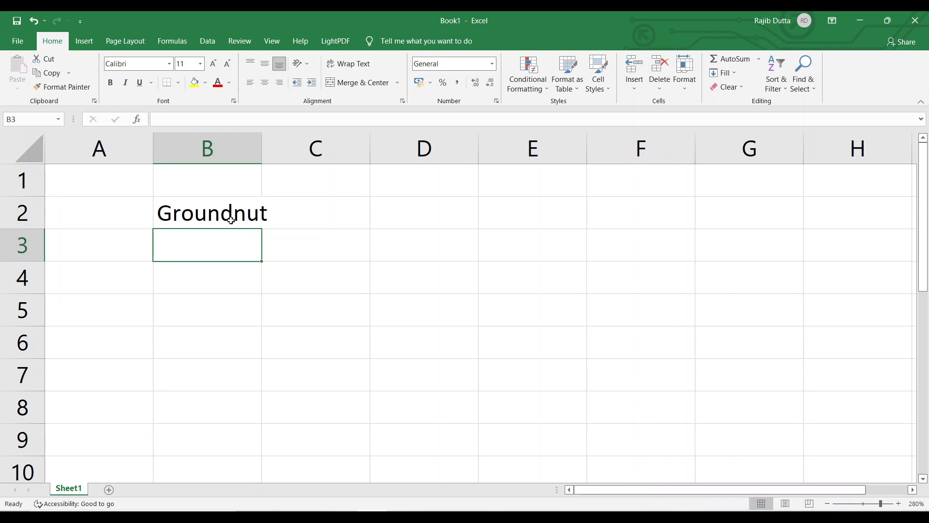
text(P)
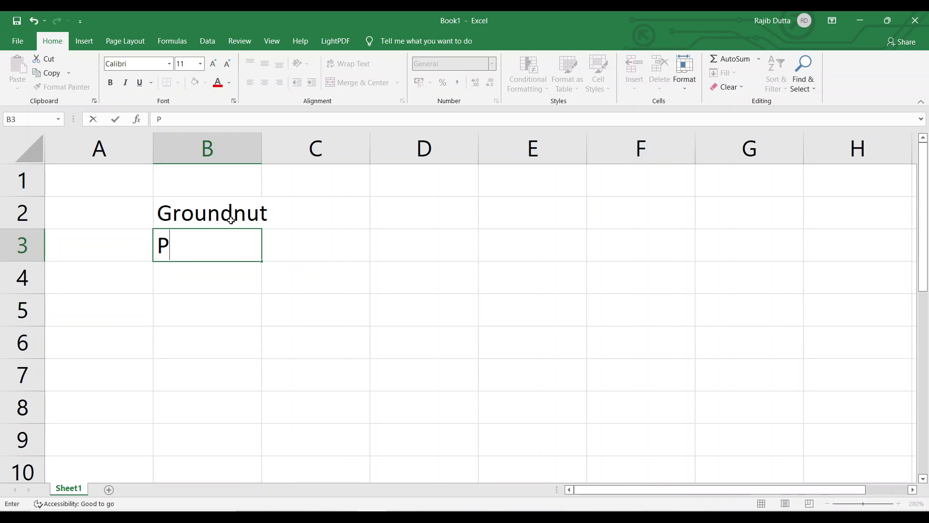
text(rot)
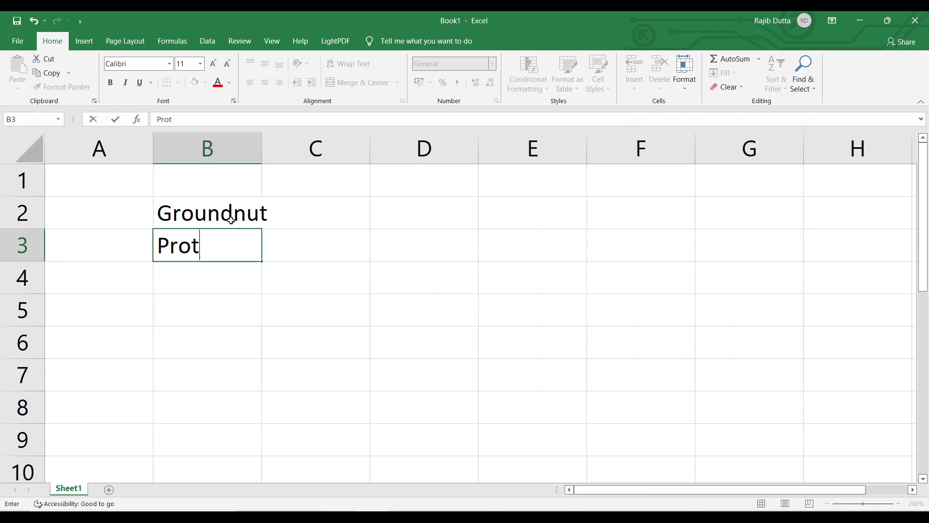
text(ein)
key(Return)
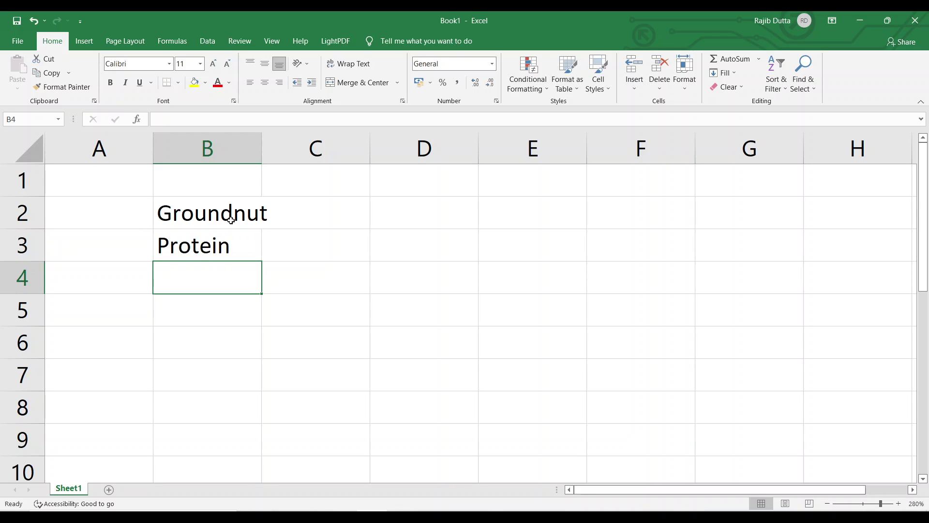
Add Carb, Fat and Energy in B4:B6, then move to C3
text(Crab)
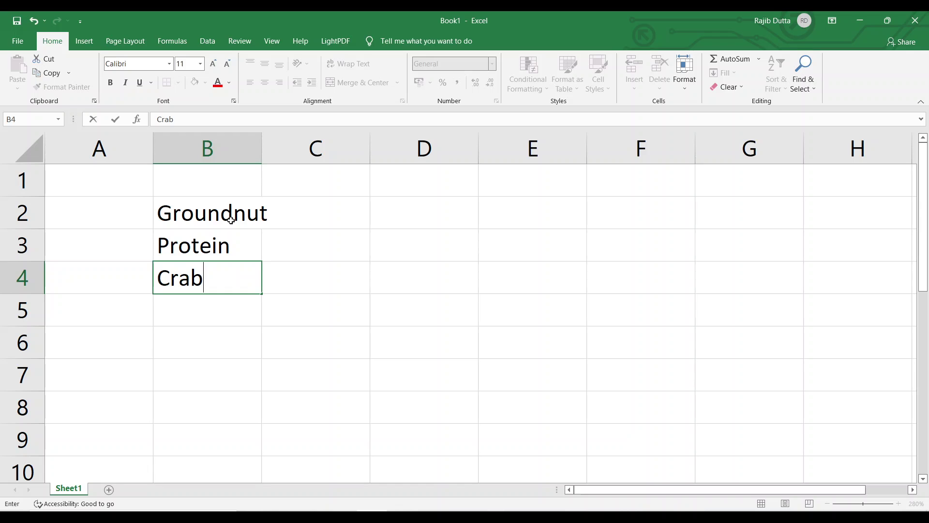
key(BackSpace)
key(BackSpace)
key(BackSpace)
text(arb)
key(Return)
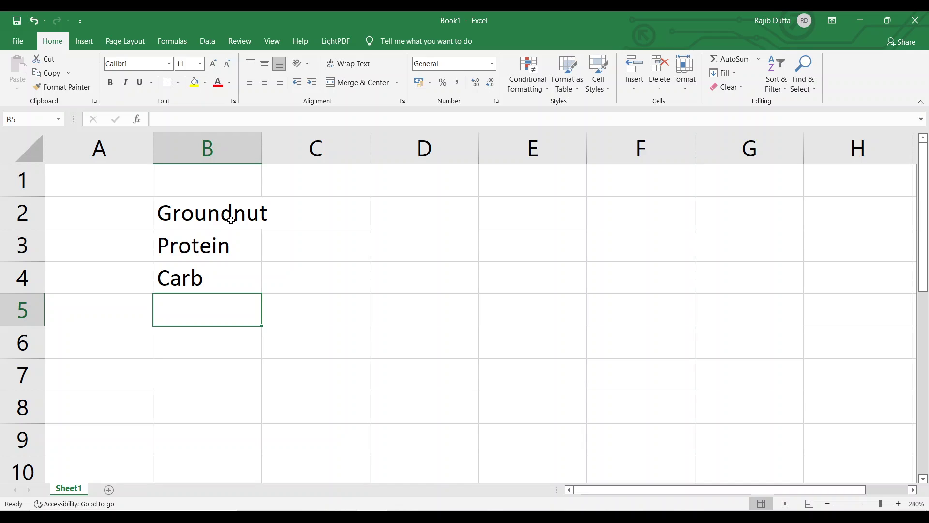
text(Fat)
key(Return)
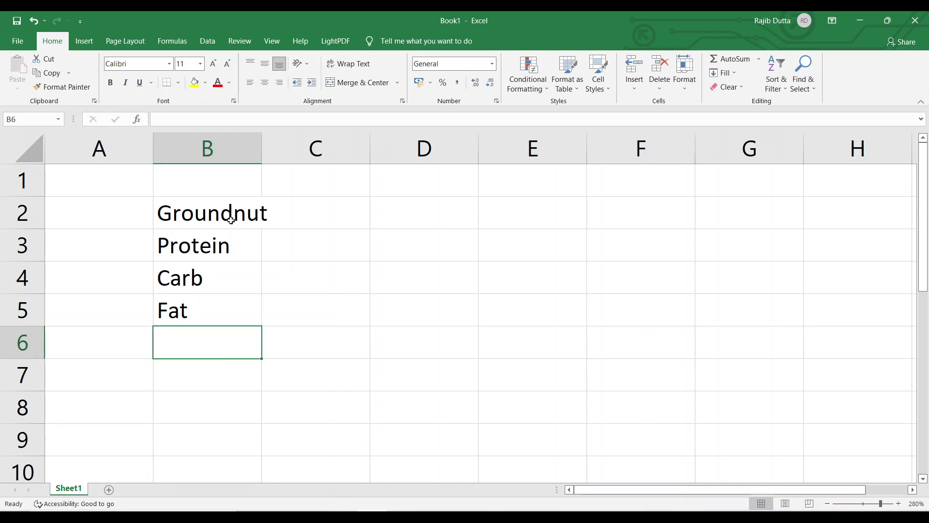
text(Energy)
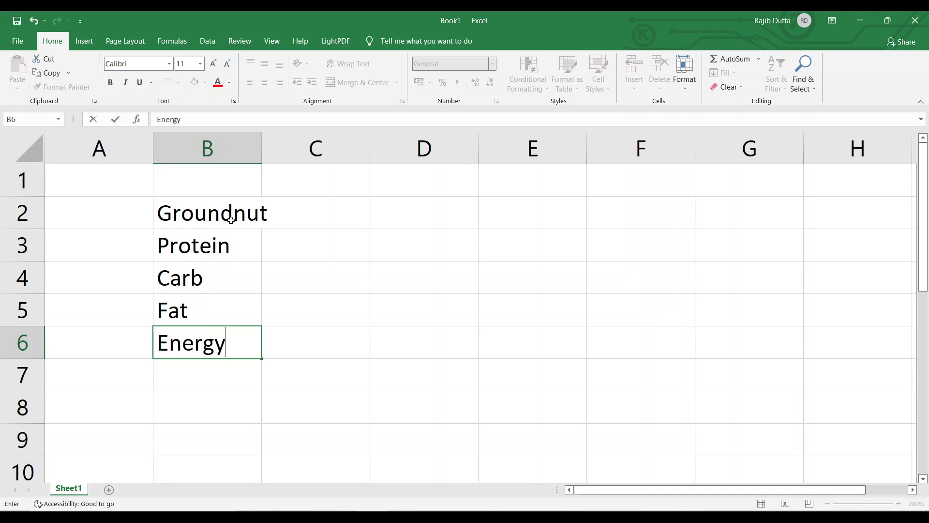
key(Right)
key(Up)
key(Up)
key(Up)
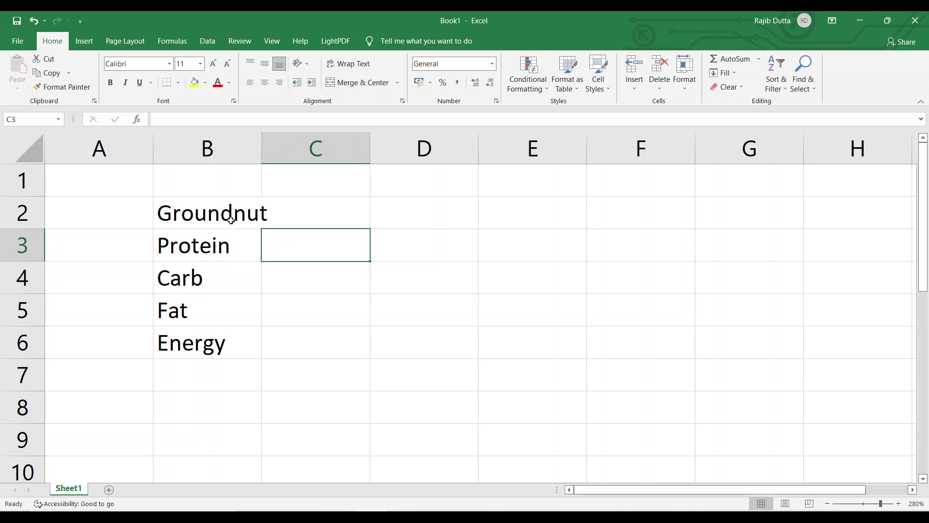
Enter 25, 26, 40 and 567 in C3:C6, correcting a mistyped 26 in C3 to 25
text(26)
key(BackSpace)
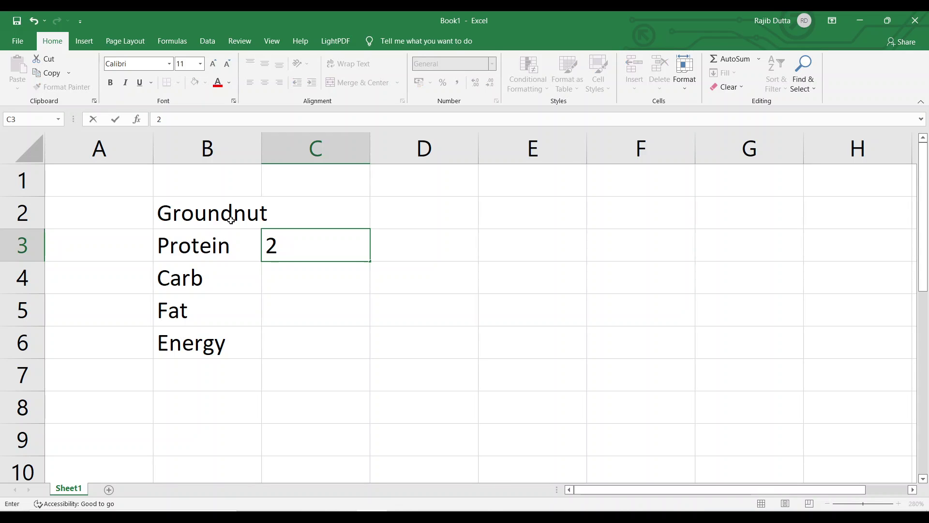
text(5)
key(Return)
text(26)
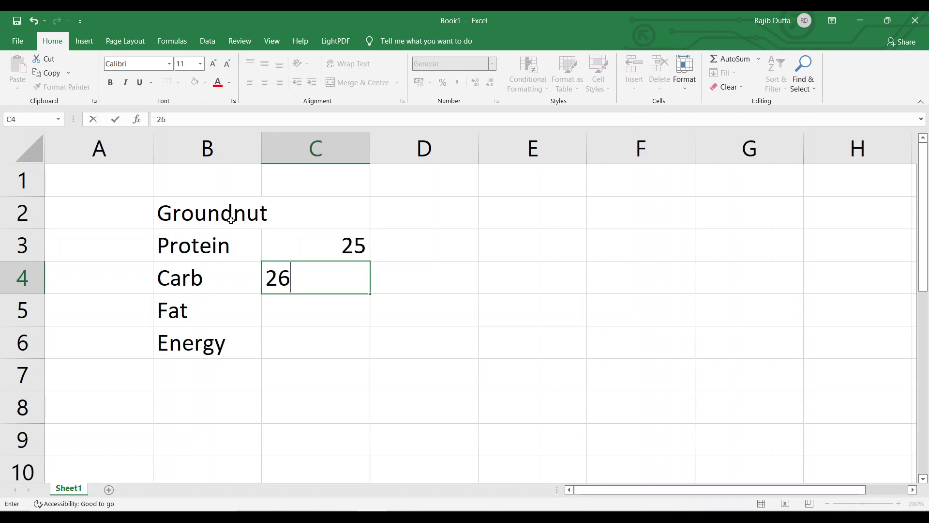
key(Return)
text(40)
key(Return)
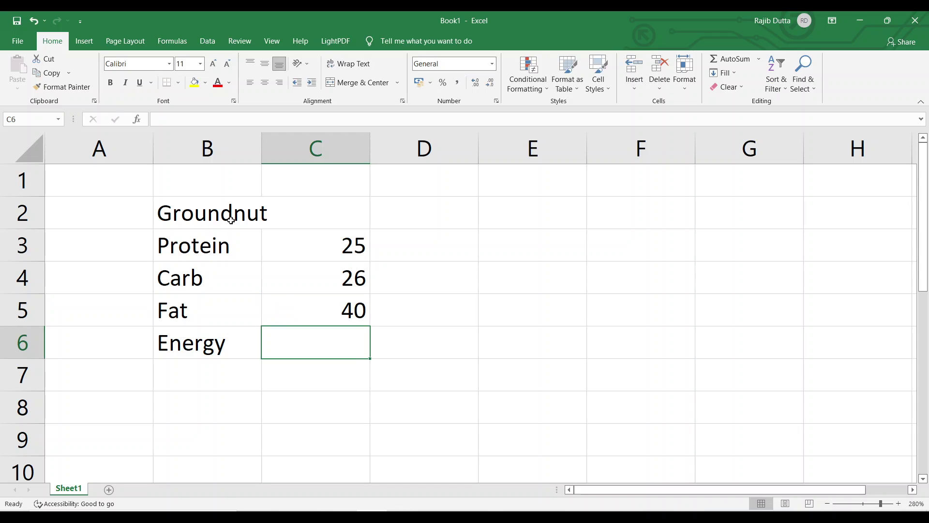
text(5)
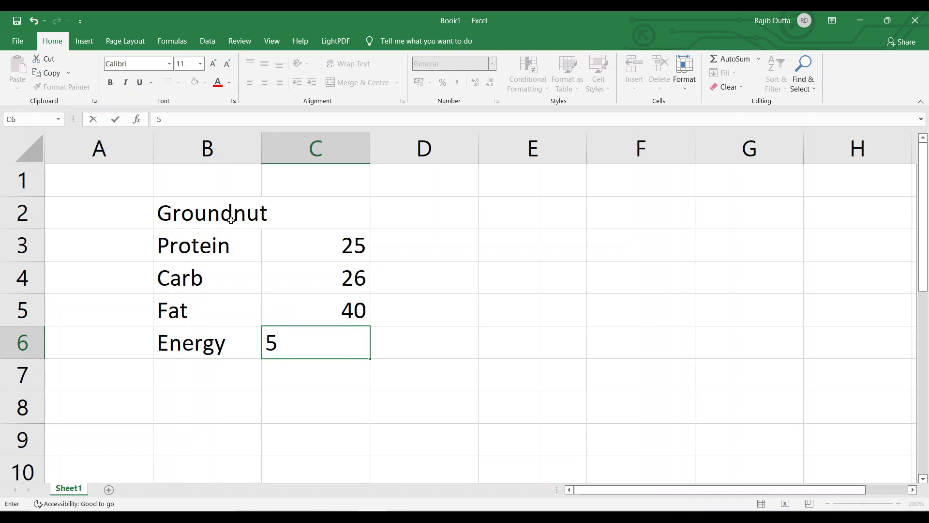
text(67)
key(Return)
key(Up)
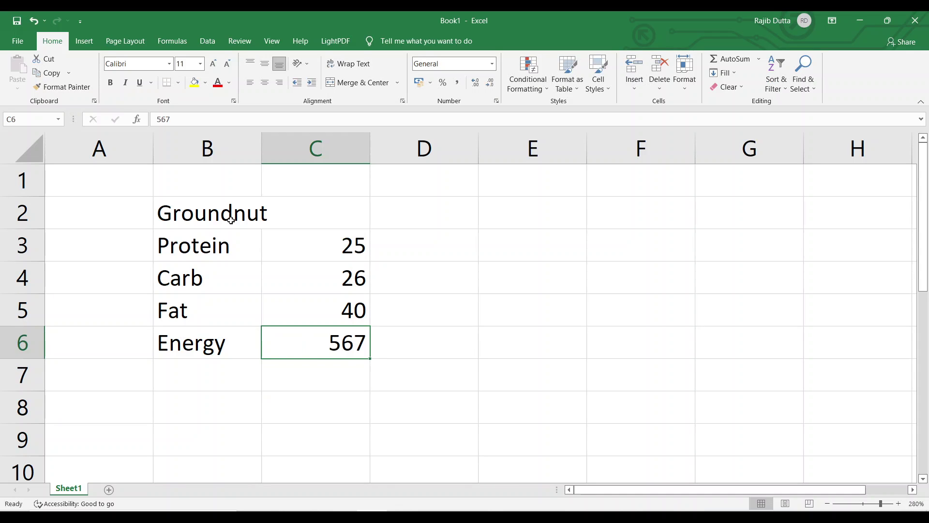
key(Up)
key(Up)
key(Up)
key(Right)
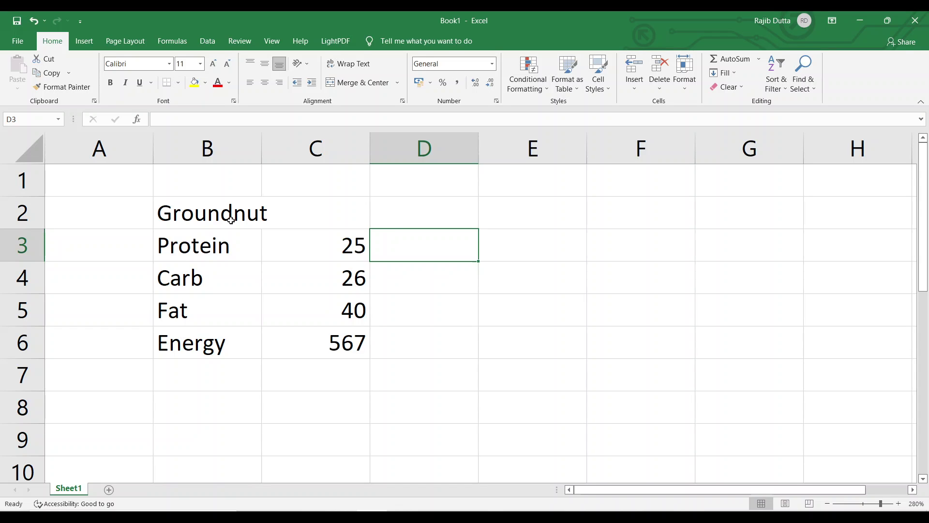
Put gm in D3 and fill it down to D5, then enter Kcals in D6
text(g)
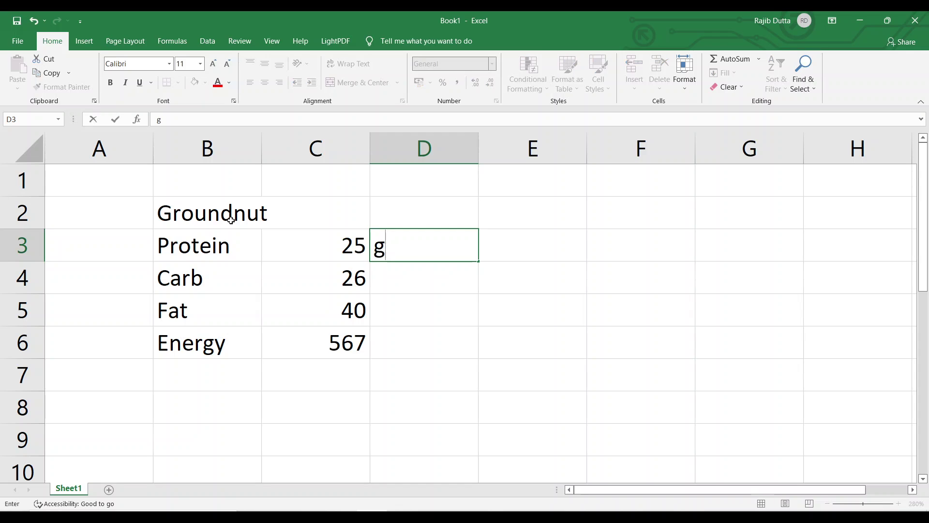
text(m)
key(Return)
click(444, 246)
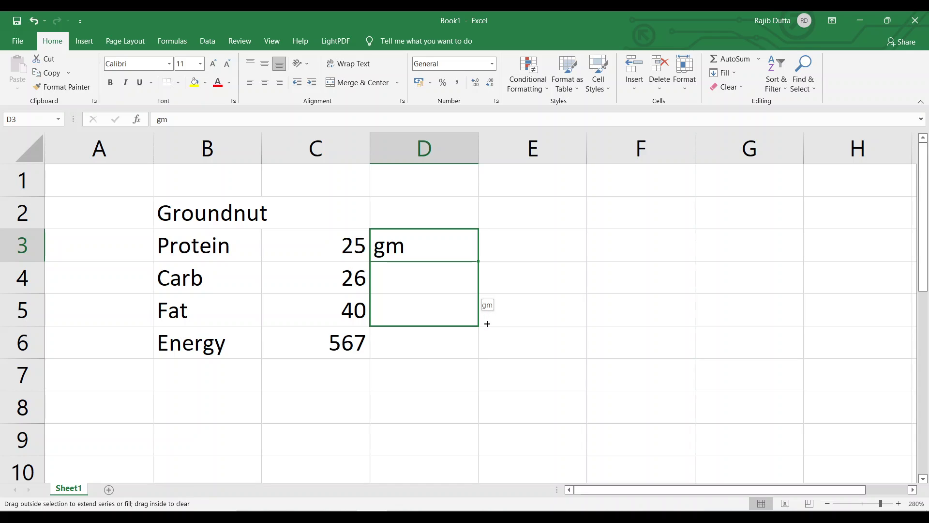
drag(480, 267, 481, 322)
click(412, 351)
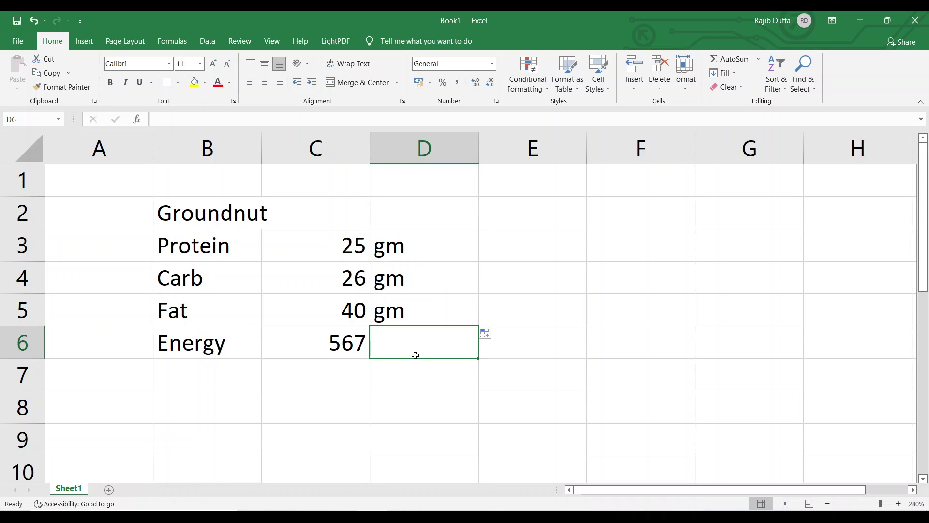
text(K)
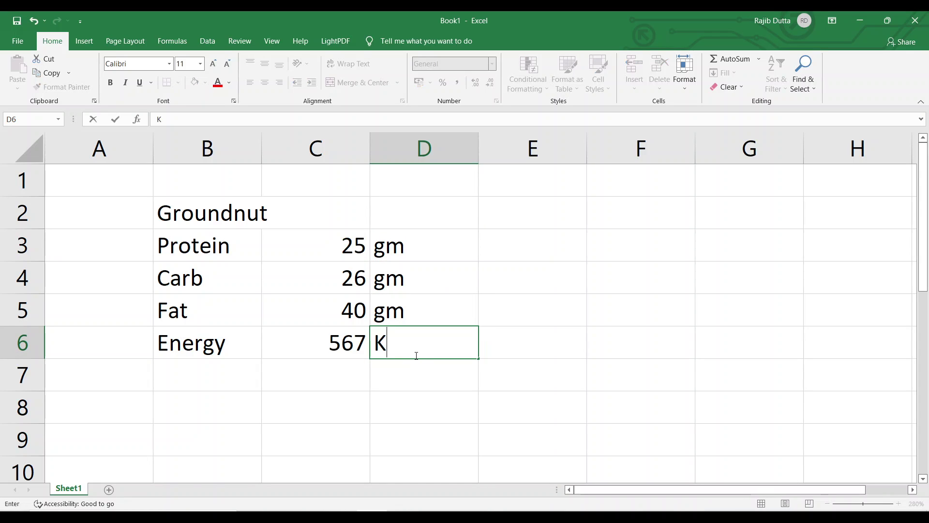
text(c)
text(al)
text(s)
key(Return)
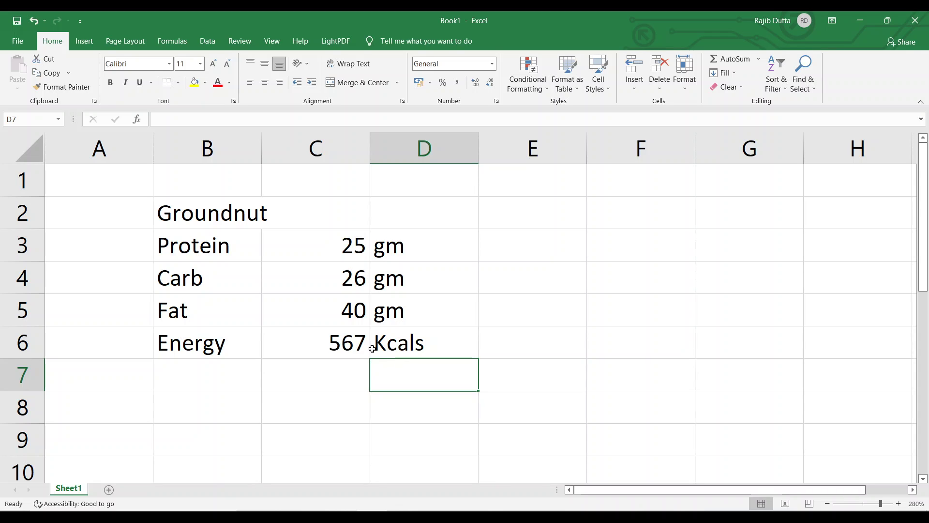
click(227, 279)
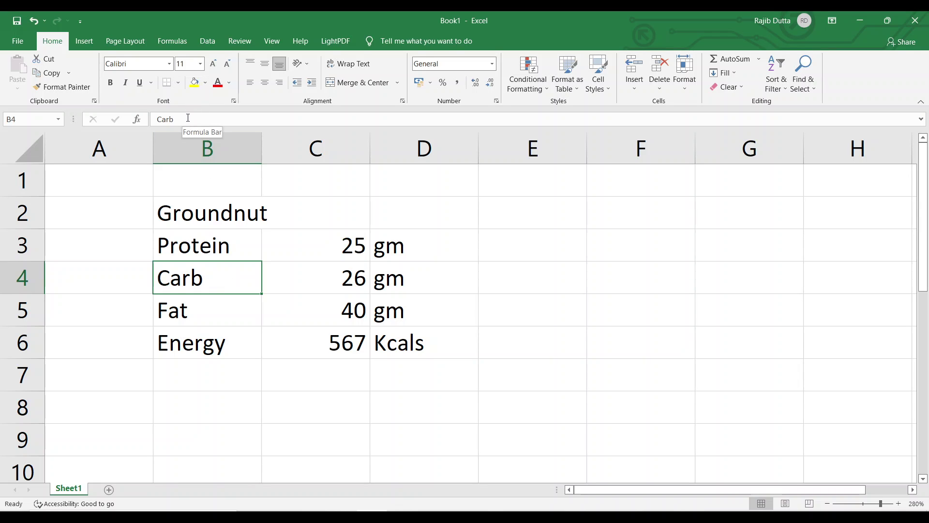
Rename B4 from Carb to Carbohydrate and AutoFit column B to the label
double_click(219, 282)
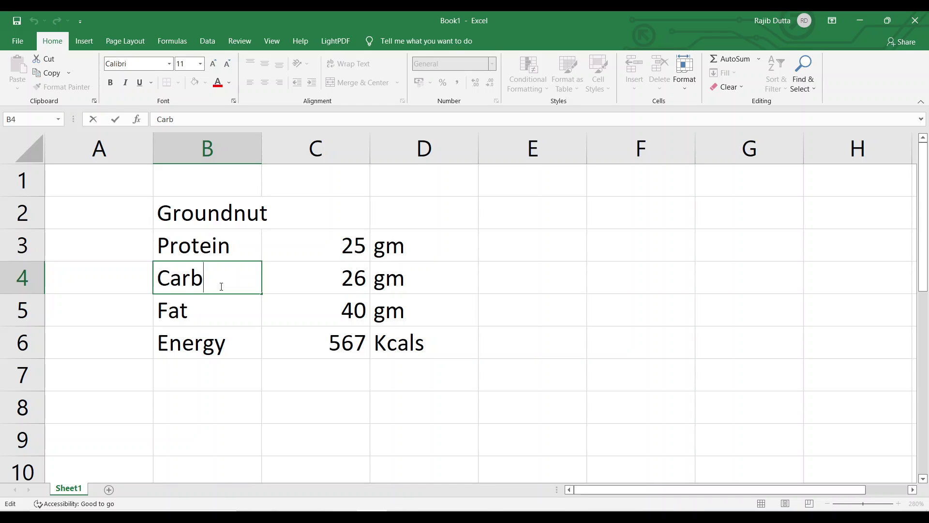
text(ohy)
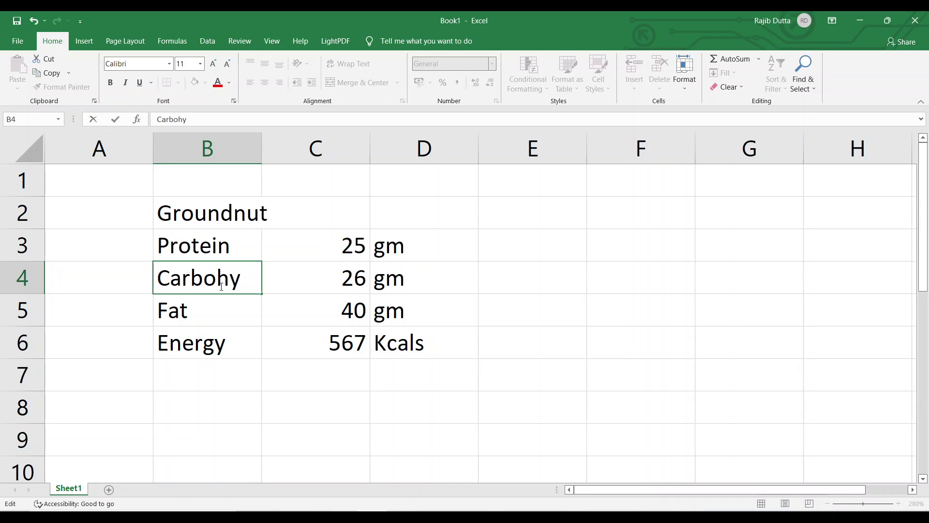
text(dra)
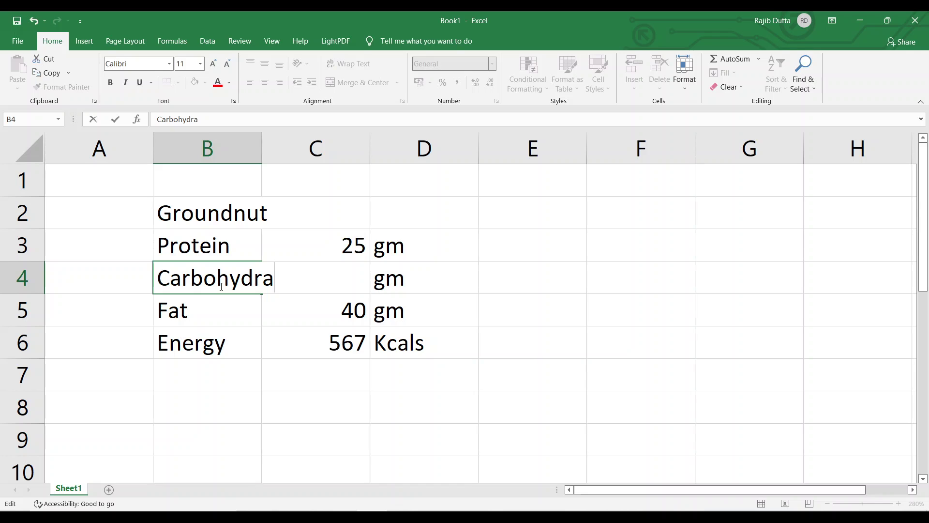
text(te)
key(Return)
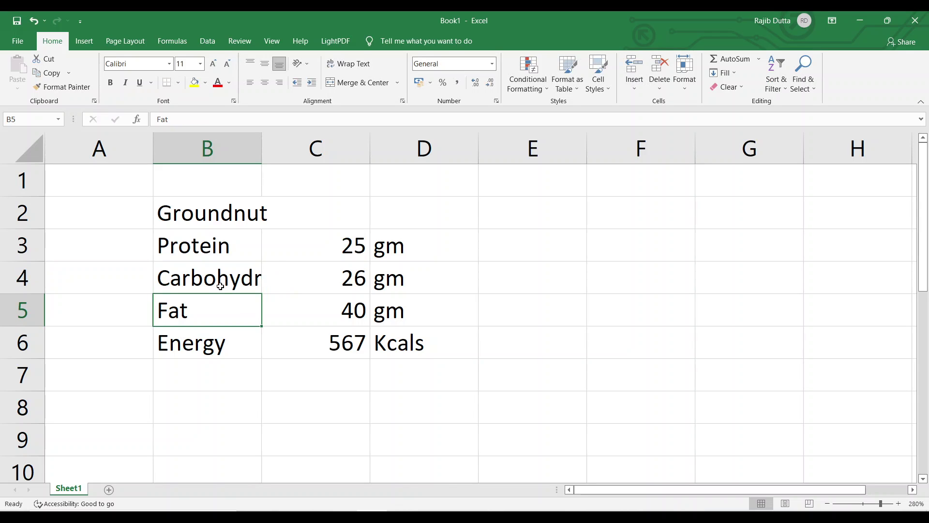
double_click(260, 149)
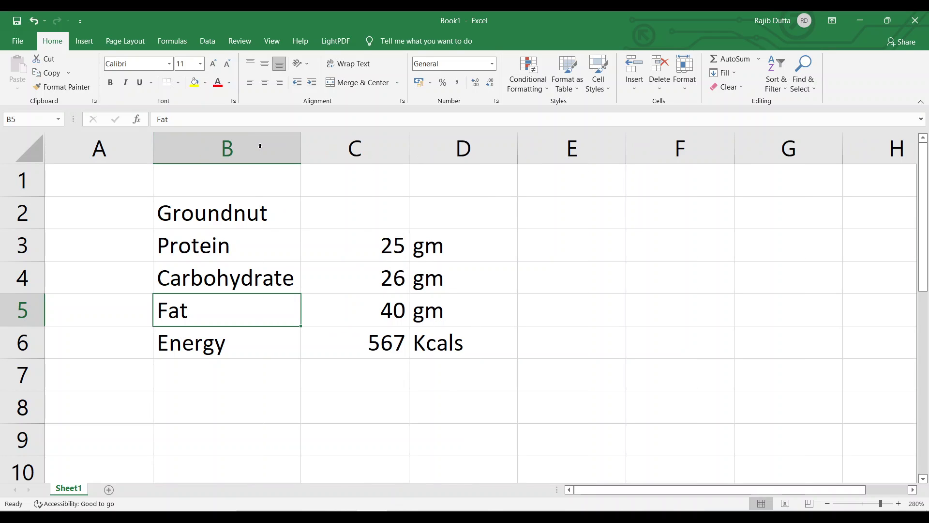